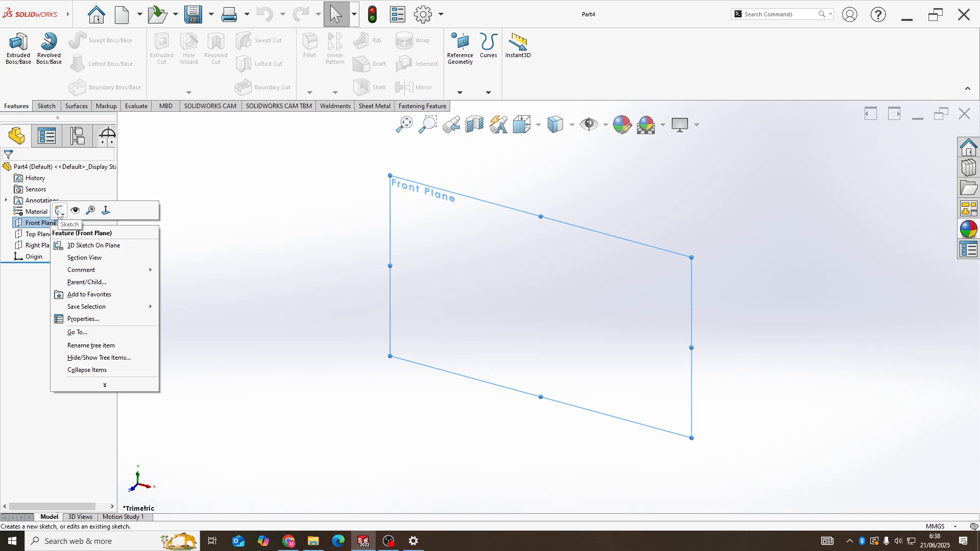
- Sketch a circle about 122 mm in diameter on the Front Plane, centred on the origin
click(59, 211)
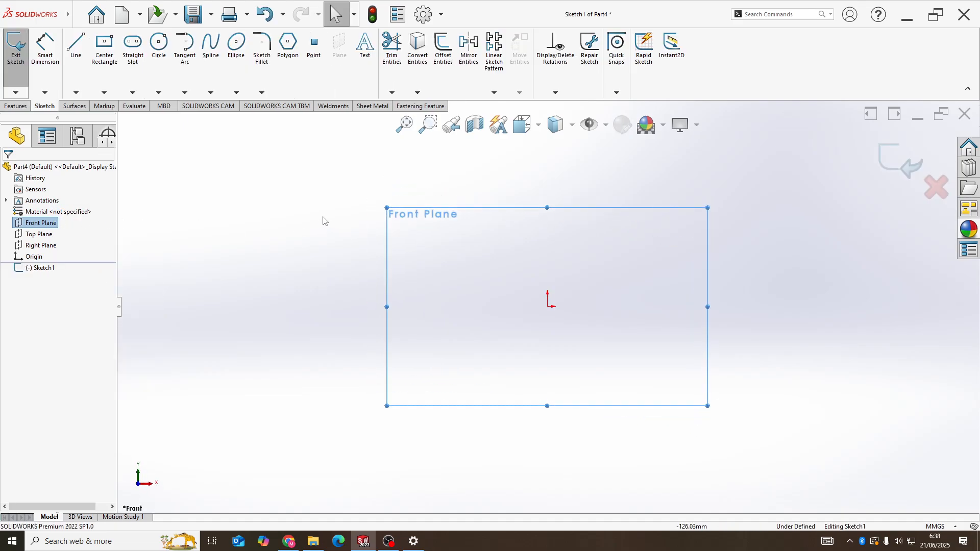
click(159, 43)
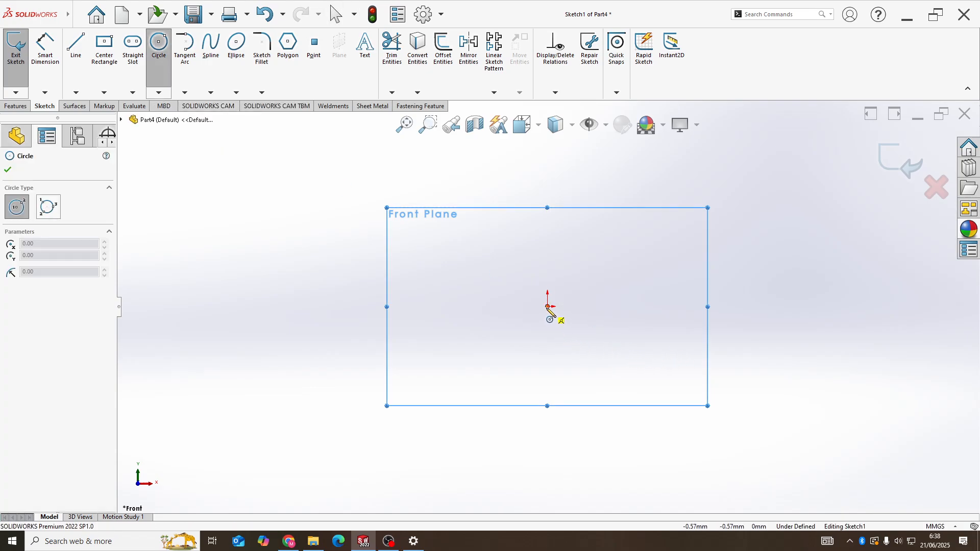
drag(547, 306, 646, 352)
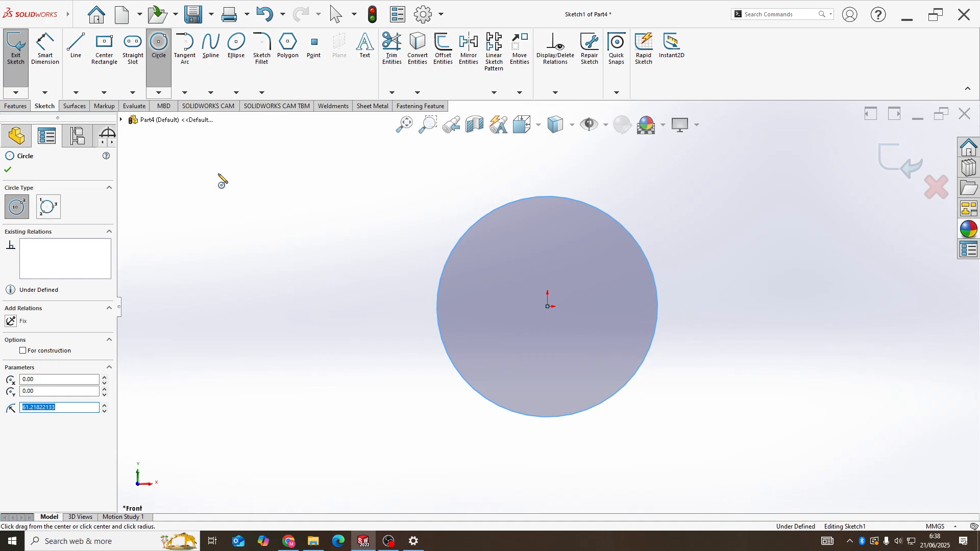
- Dimension the circle's diameter and set it to 9 mm
click(45, 65)
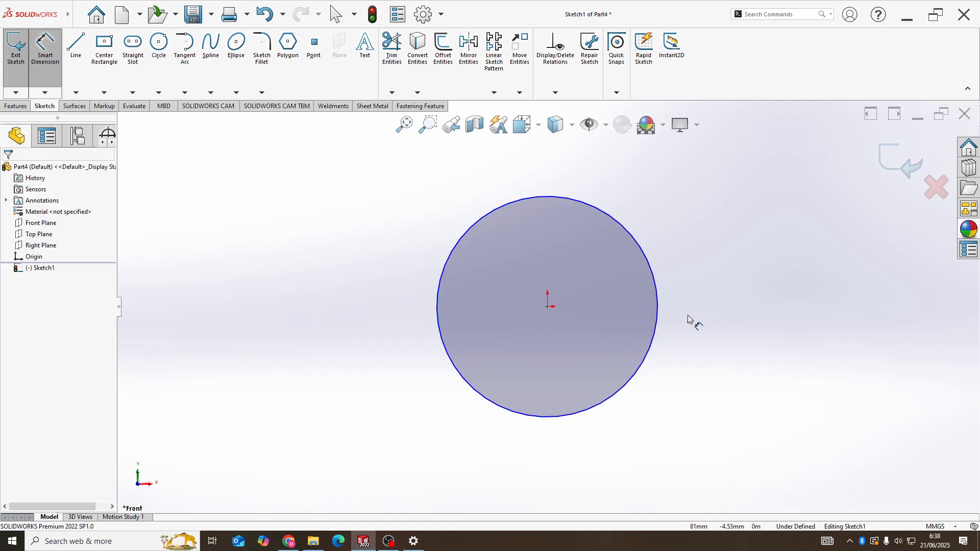
click(656, 308)
click(727, 311)
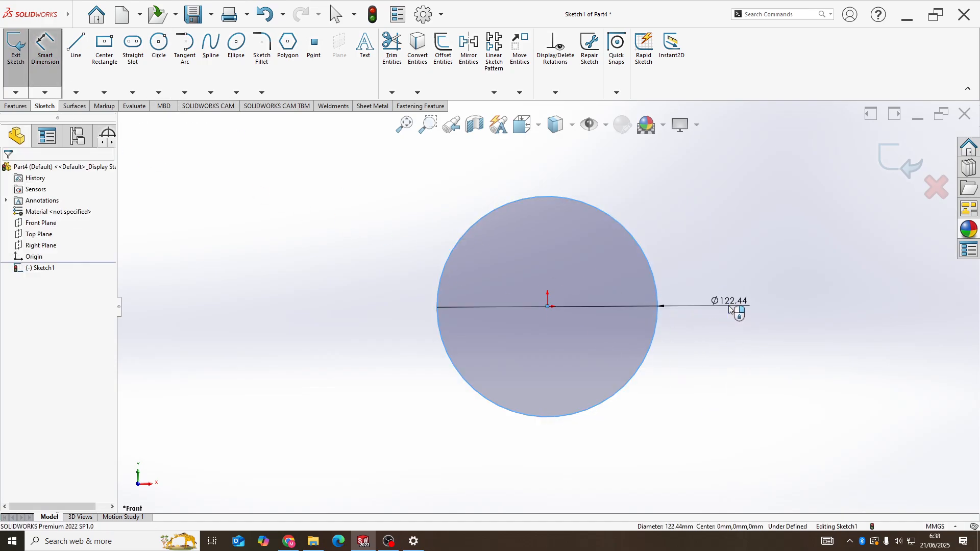
text(9)
key(Return)
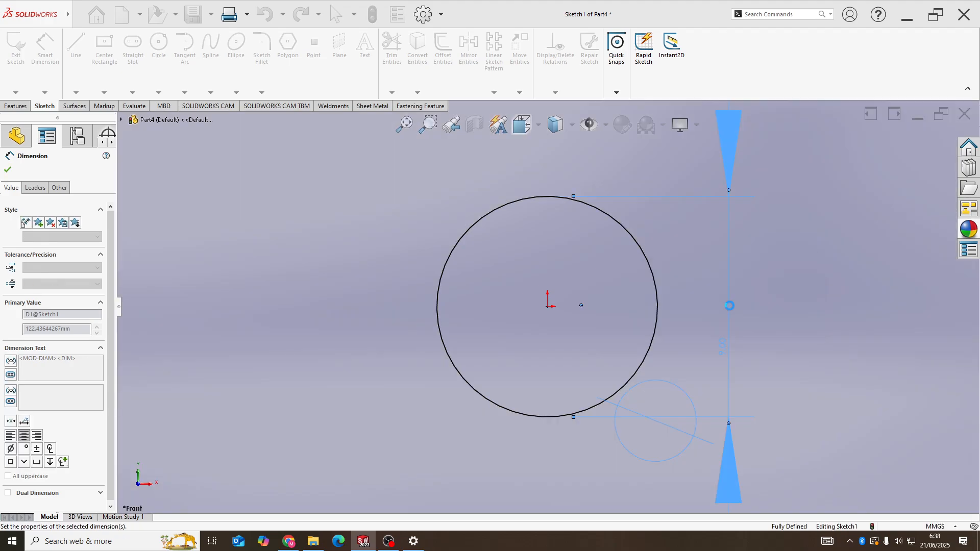
- Extrude the circle as a Blind boss with a depth of 120 mm
click(14, 107)
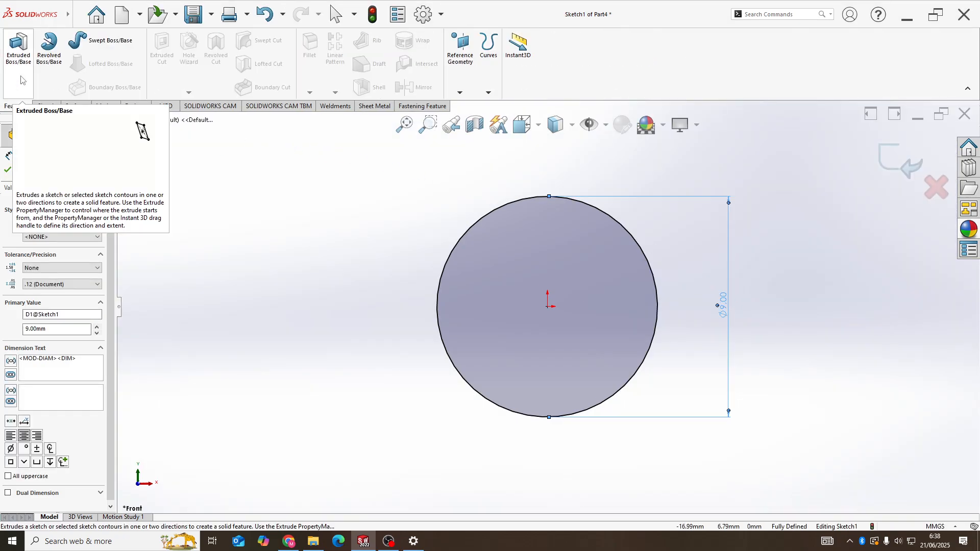
click(18, 47)
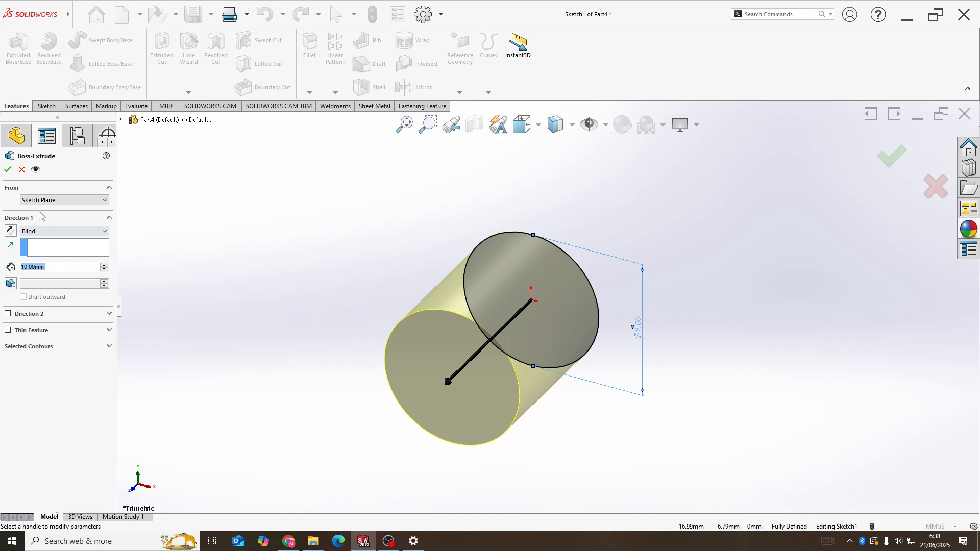
click(37, 230)
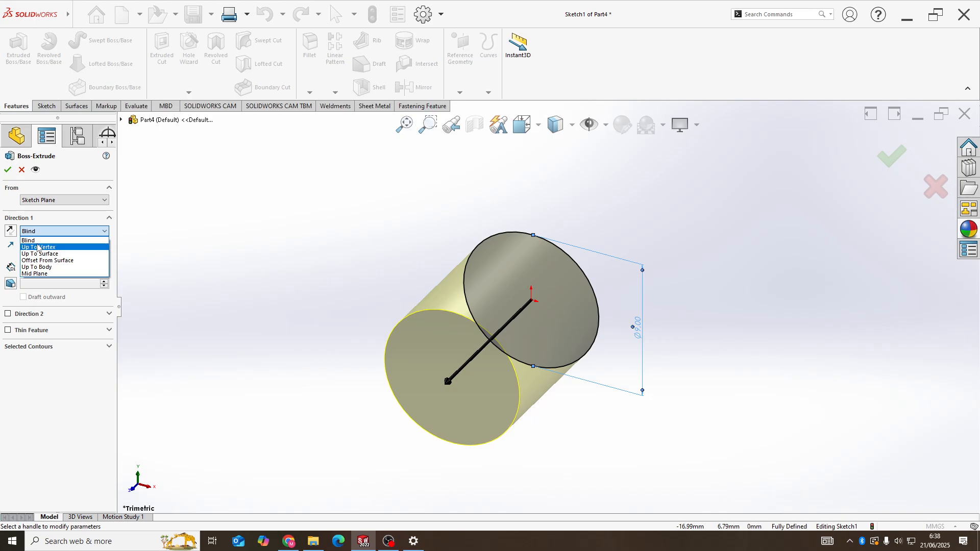
click(41, 241)
drag(46, 267, 19, 268)
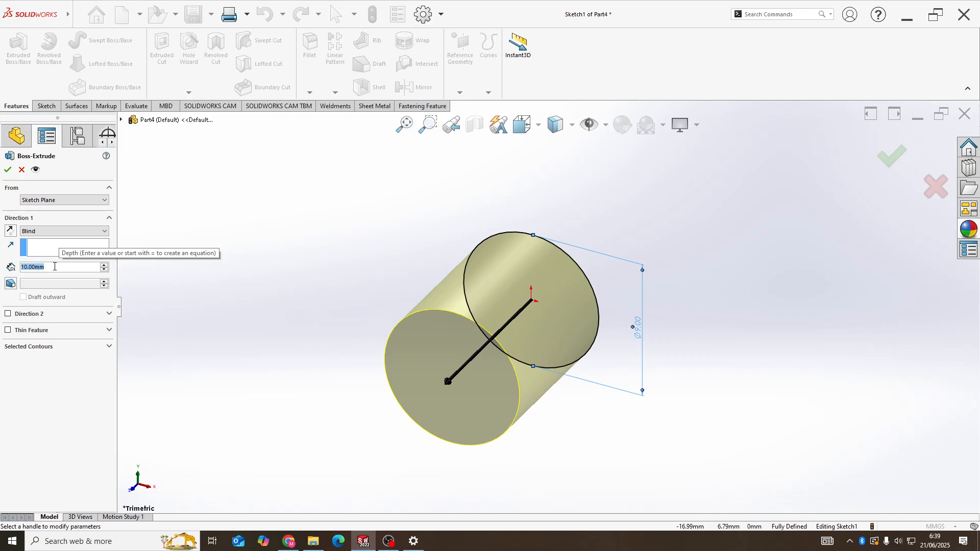
text(1)
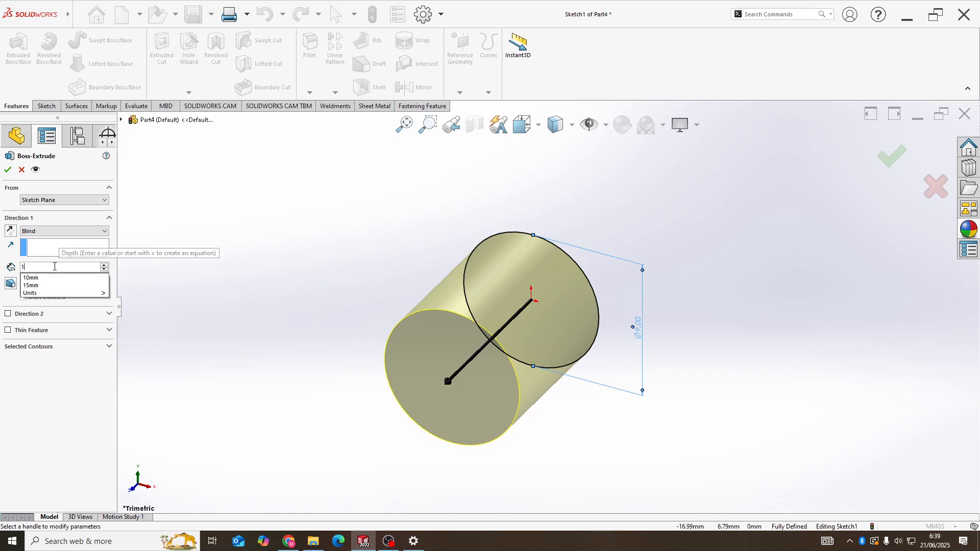
text(20)
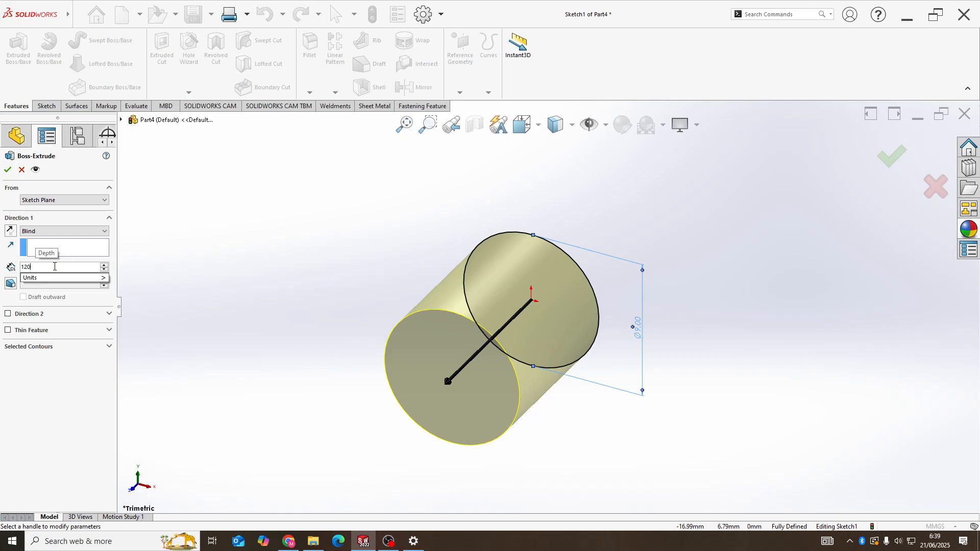
key(Return)
scroll(388, 434, up, 3)
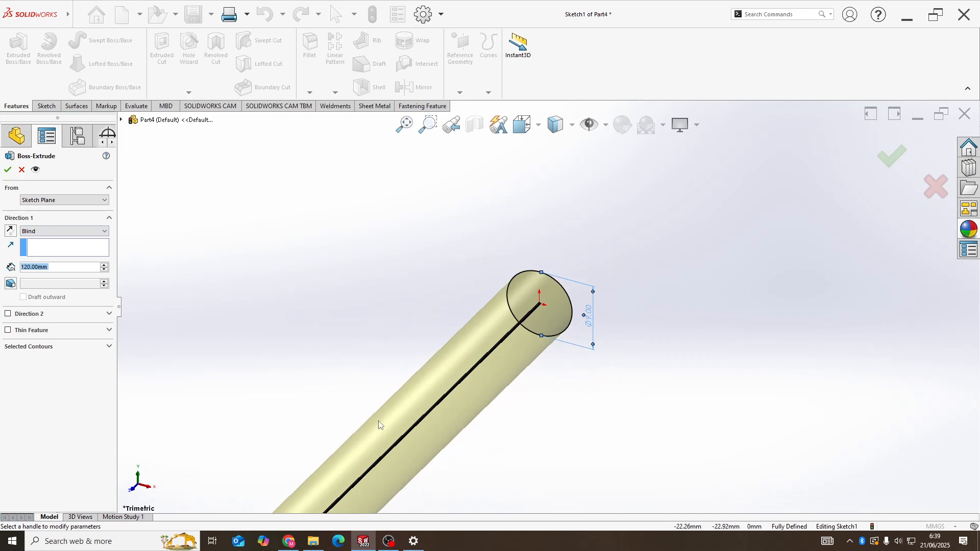
scroll(411, 438, up, 2)
scroll(456, 415, down, 2)
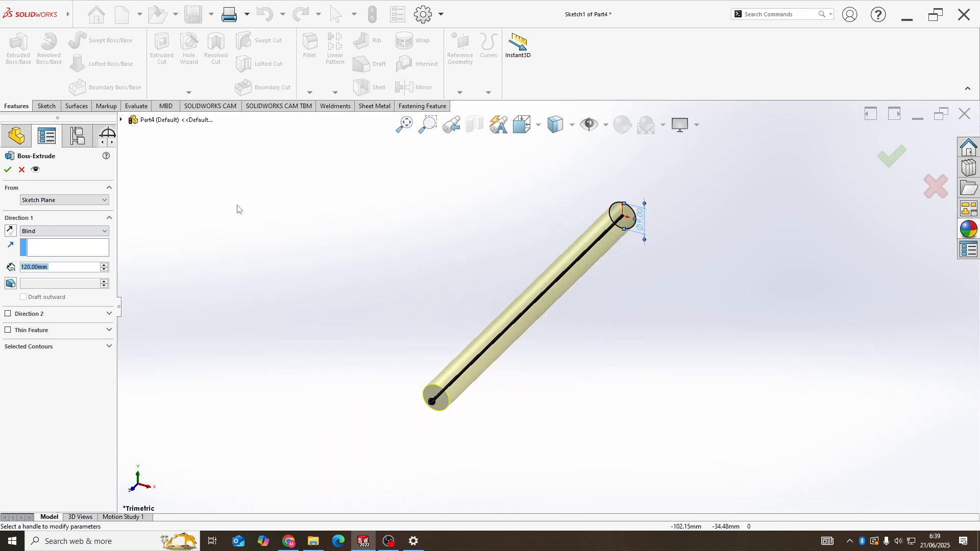
click(7, 170)
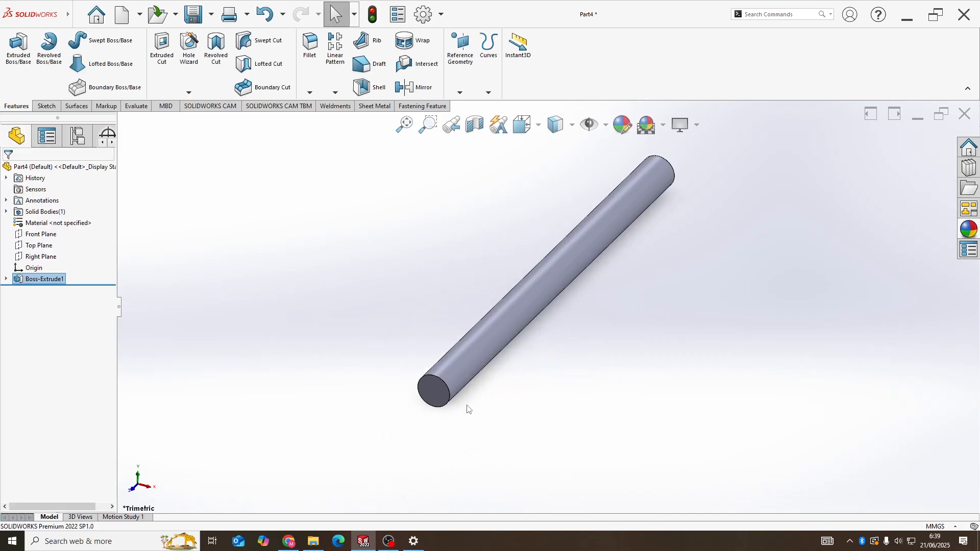
- Start a sketch on the rod's front end face and convert the face's circular edge into it
scroll(467, 403, down, 2)
right_click(432, 386)
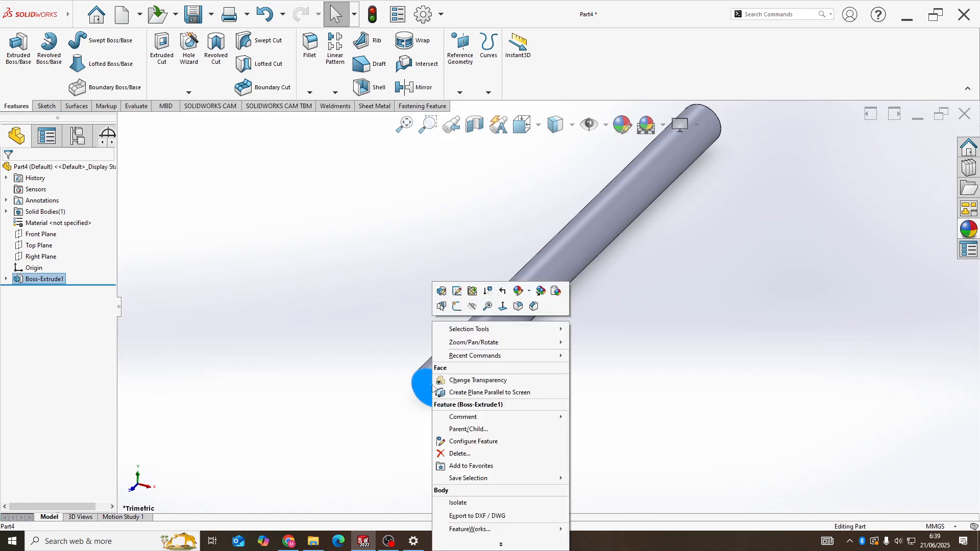
click(457, 306)
middle_drag(651, 251, 613, 279)
scroll(491, 335, up, 8)
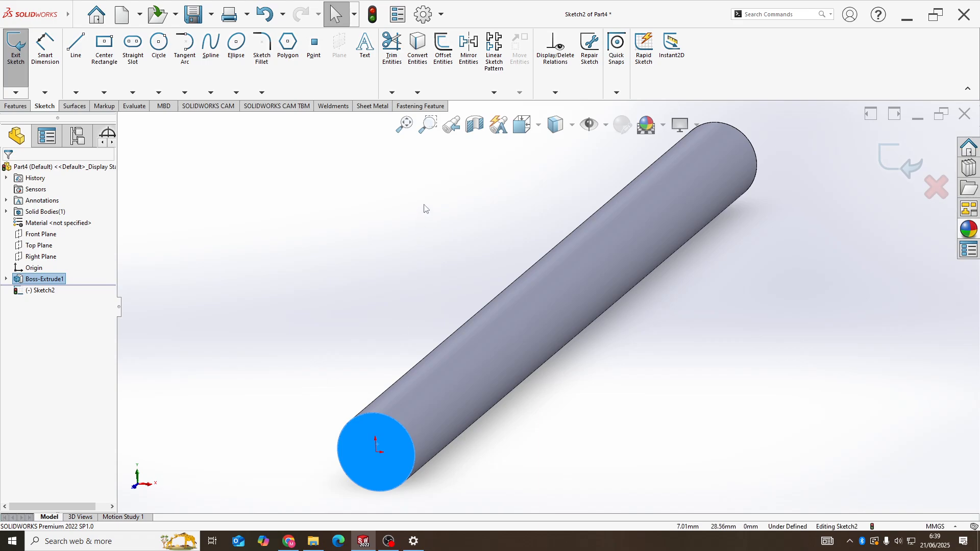
click(418, 79)
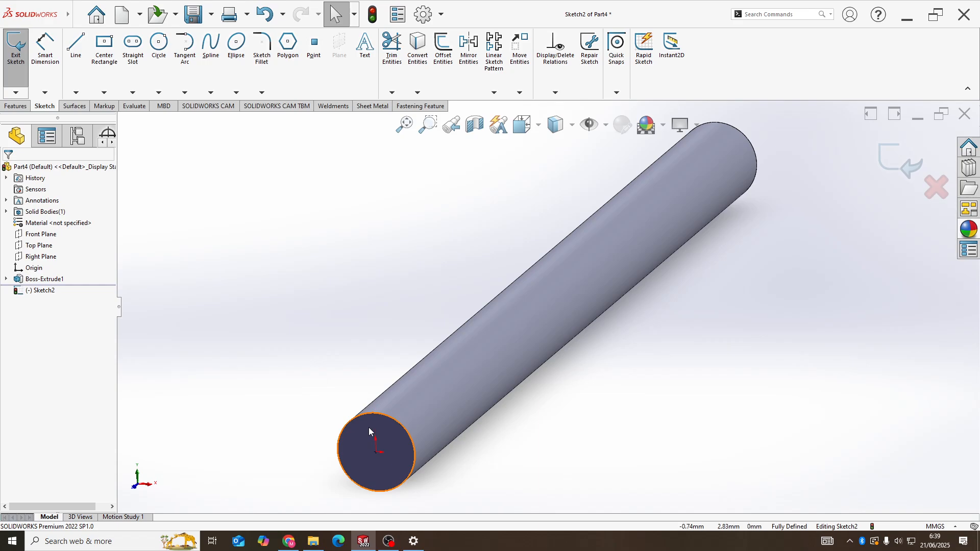
- Create a clockwise helix from the circle by Pitch and Revolution: constant 70 mm pitch, 1 revolution, 180° start angle, reversed along the rod
click(16, 107)
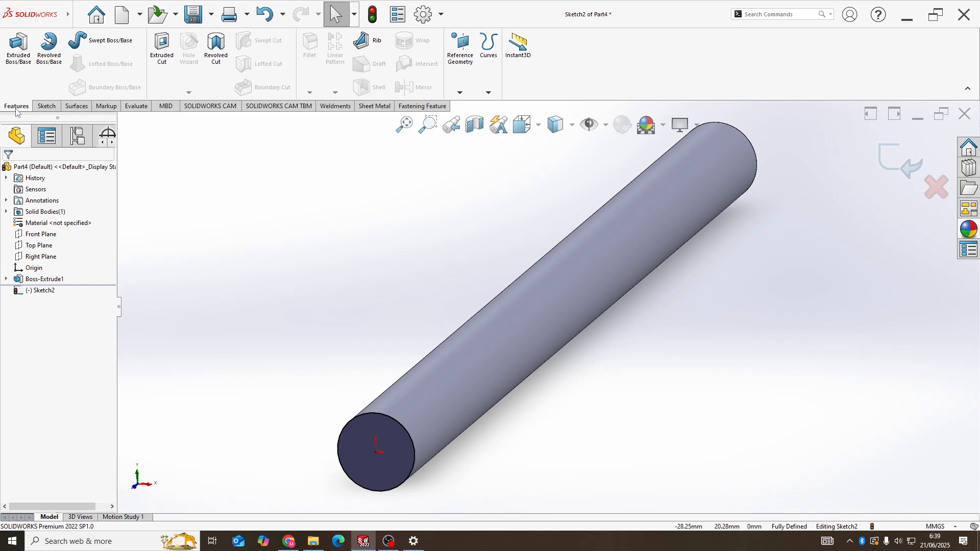
click(488, 93)
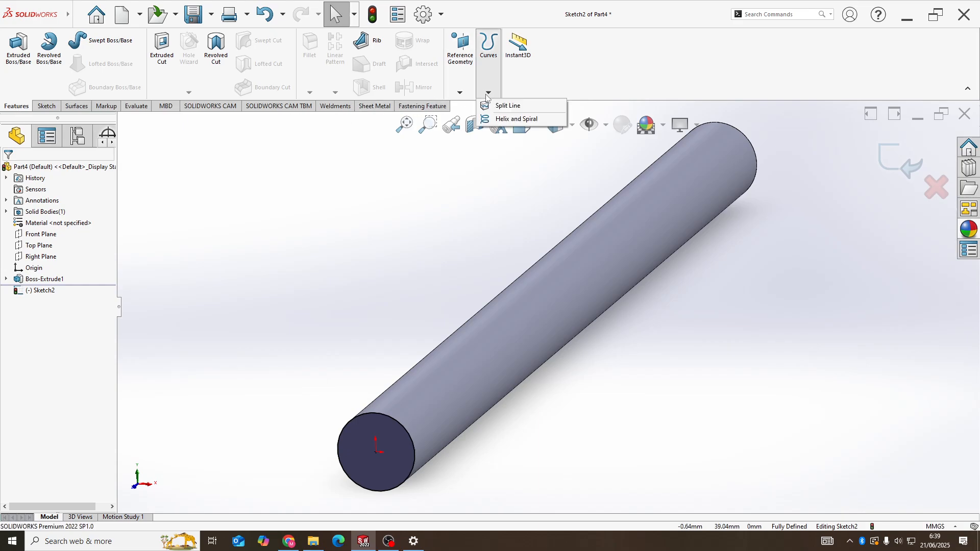
click(508, 121)
middle_drag(541, 357, 447, 357)
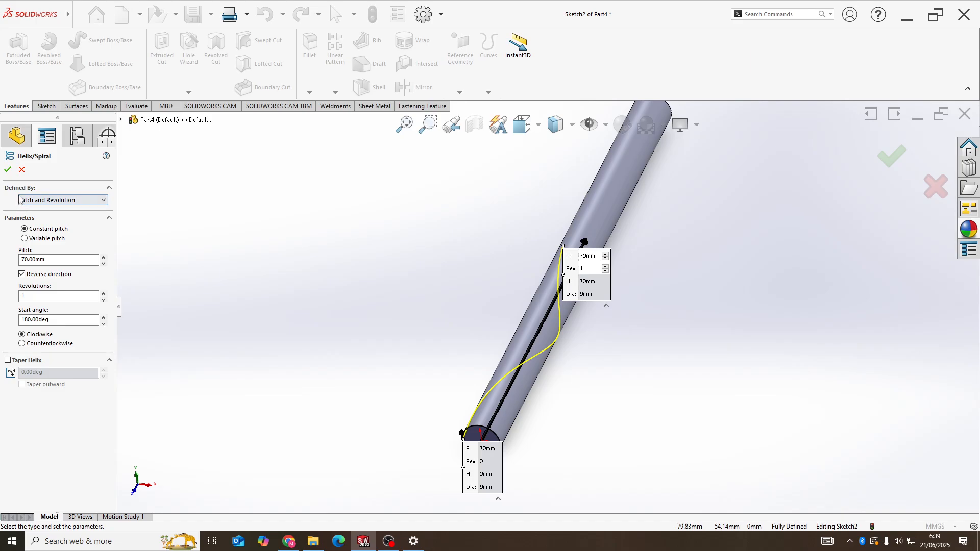
click(56, 200)
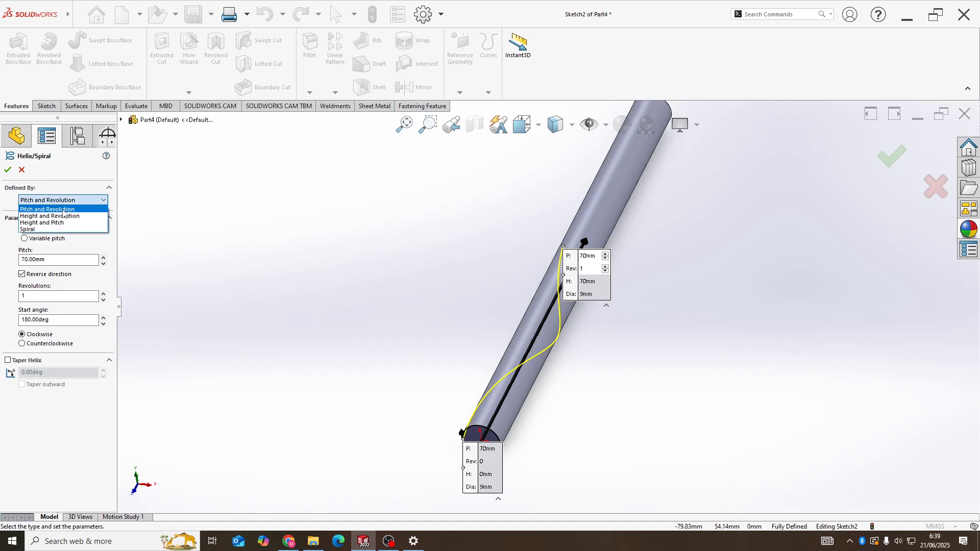
click(63, 210)
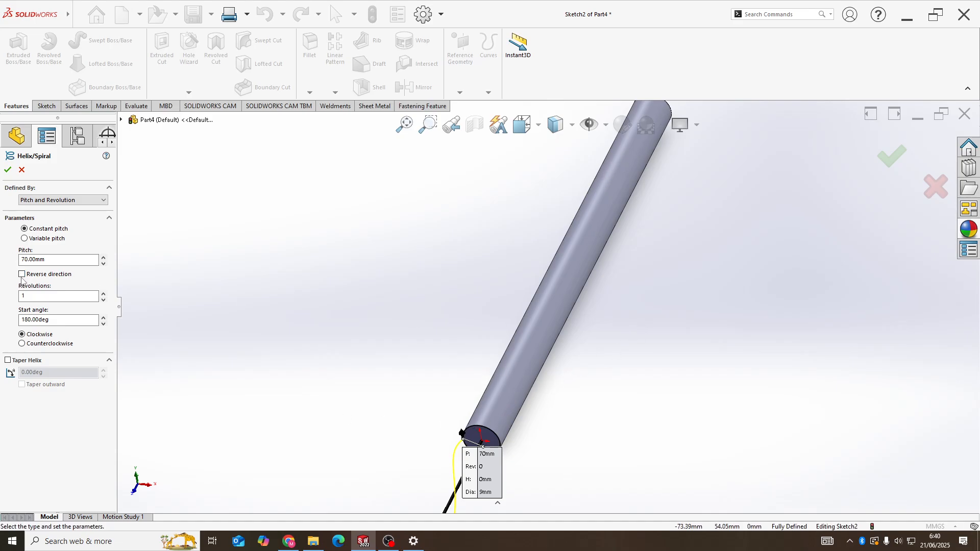
click(22, 275)
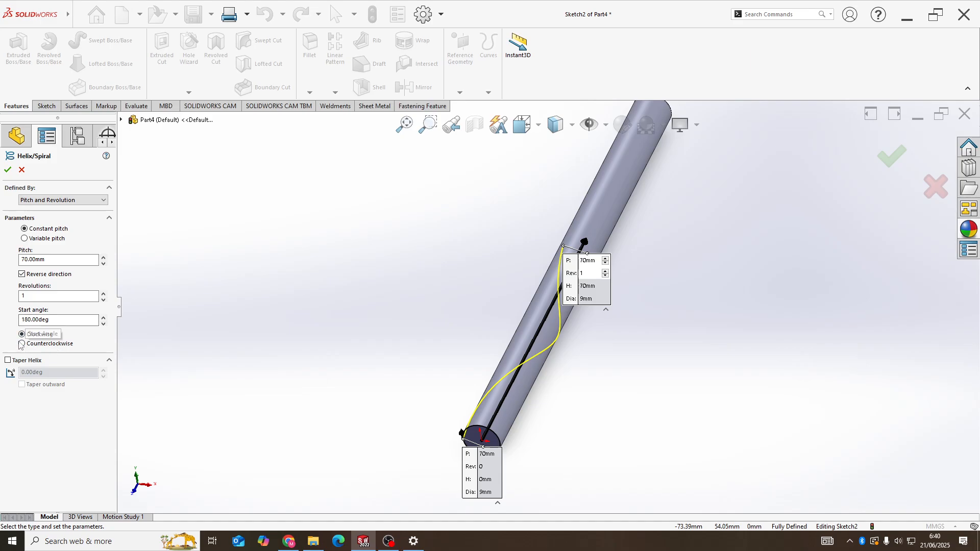
click(9, 171)
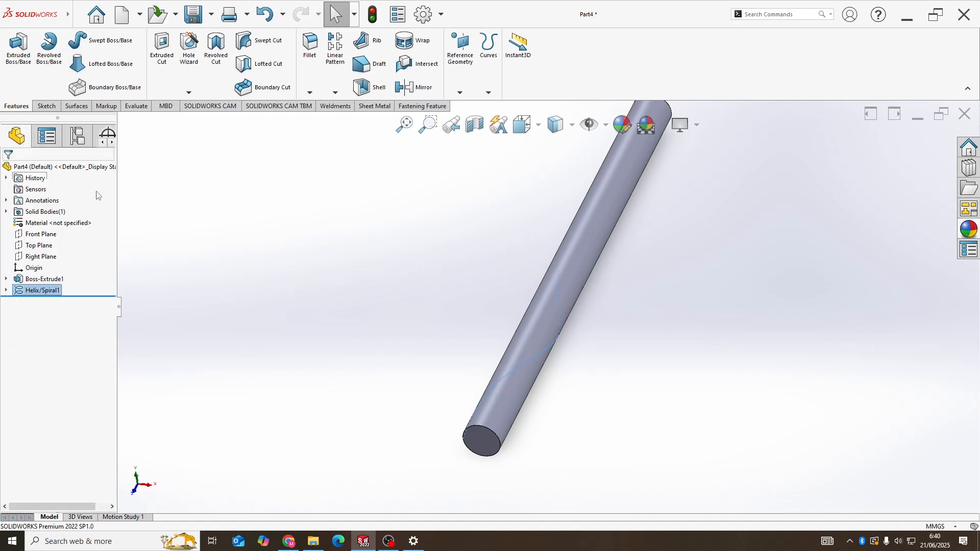
- Start a 3D sketch and convert the helix curve into a sketch entity
middle_drag(784, 202, 627, 205)
scroll(626, 206, up, 3)
middle_drag(596, 341, 585, 293)
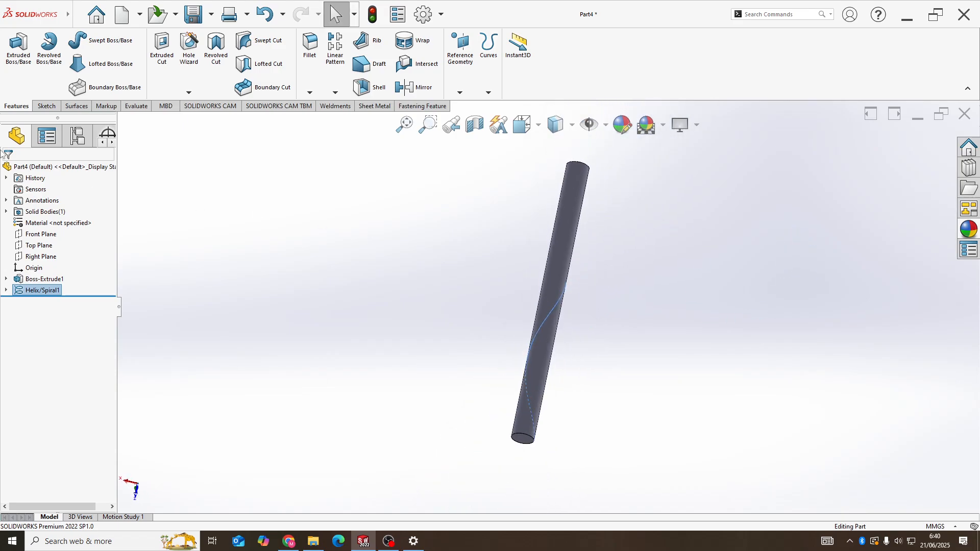
click(43, 106)
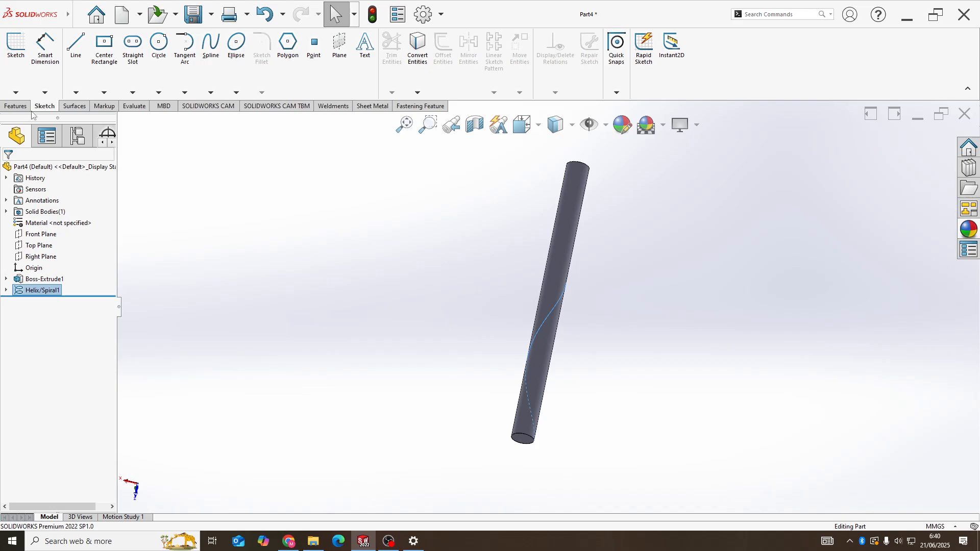
click(15, 94)
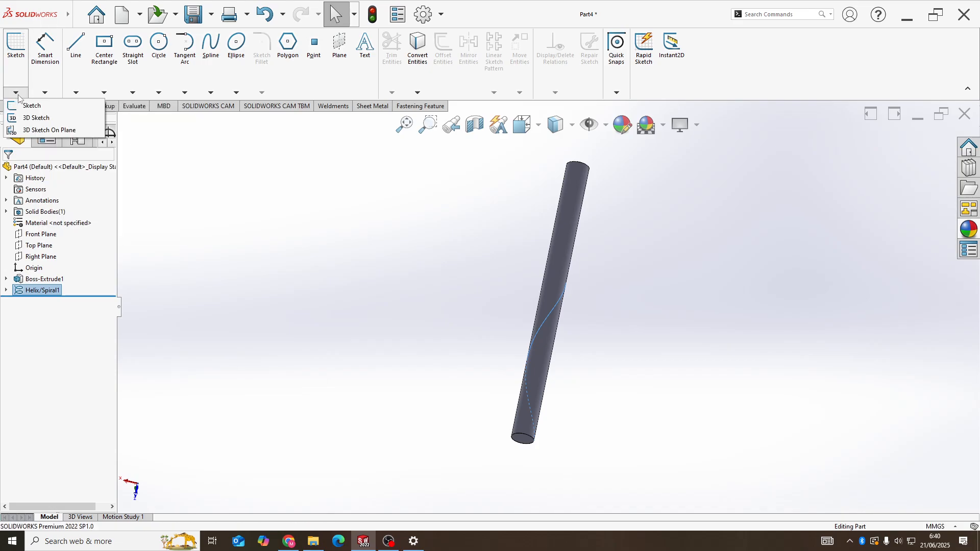
click(35, 118)
mouse_move(584, 286)
middle_down()
mouse_move(497, 319)
mouse_move(516, 269)
mouse_move(543, 299)
middle_up()
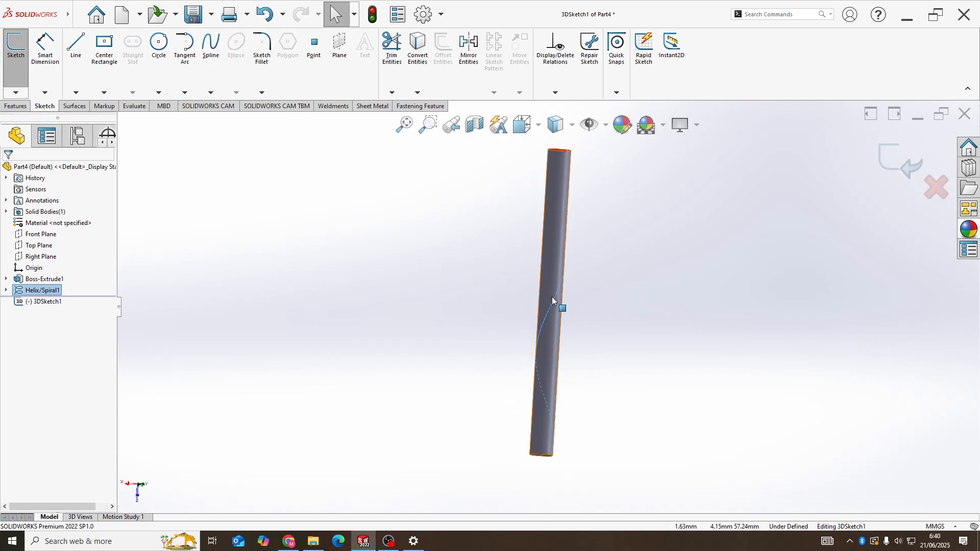
scroll(552, 302, down, 3)
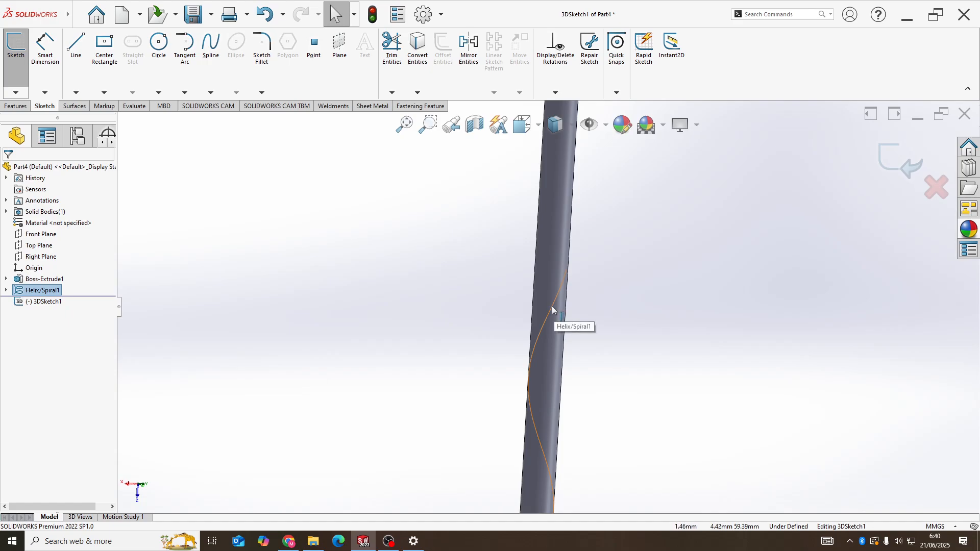
click(552, 309)
middle_drag(552, 310, 546, 308)
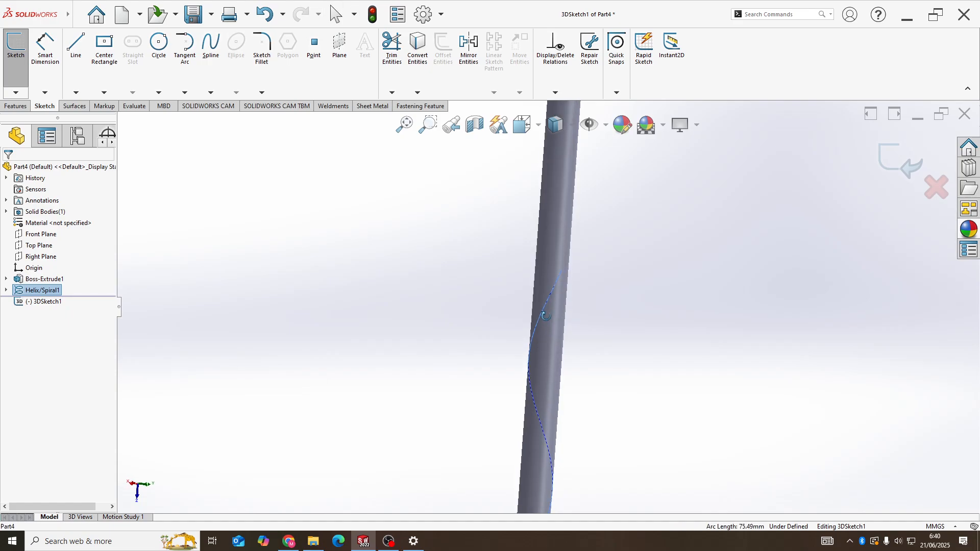
click(413, 75)
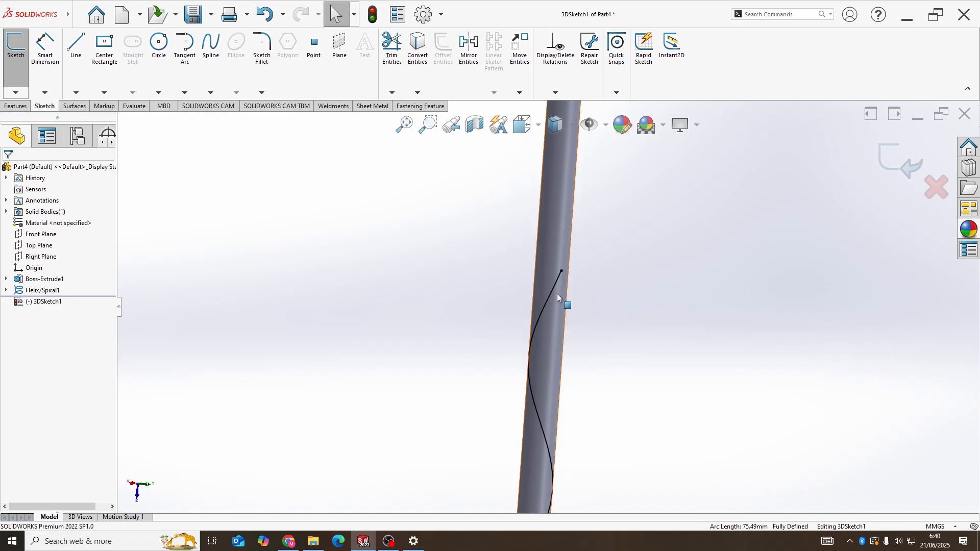
- Sketch a tangent arc of about 17 mm radius from the helix's inner end, curving outward away from the rod
right_click(35, 250)
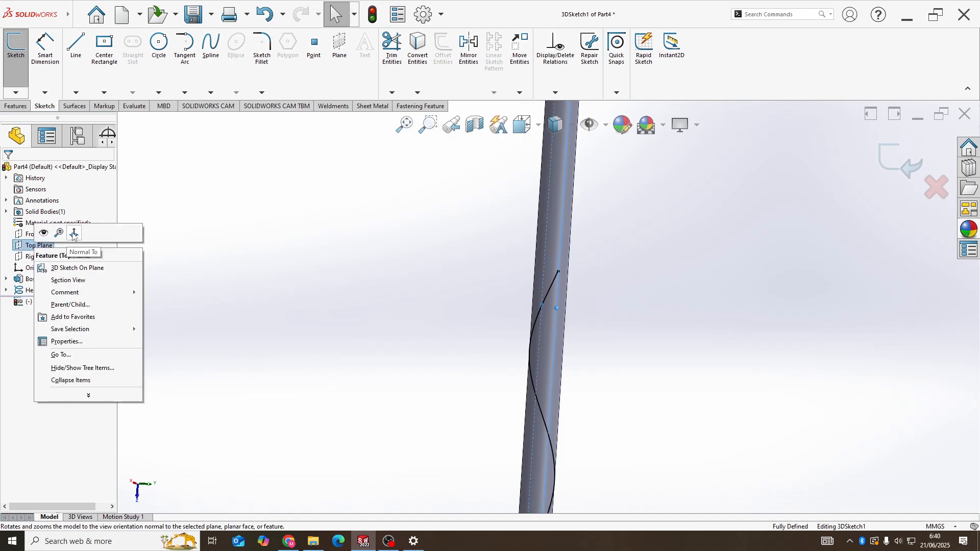
right_click(27, 249)
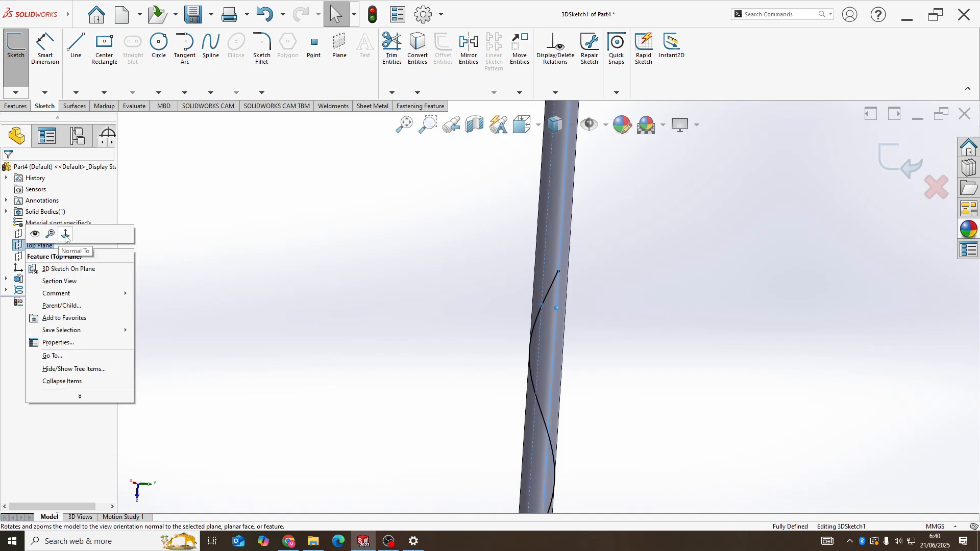
click(65, 234)
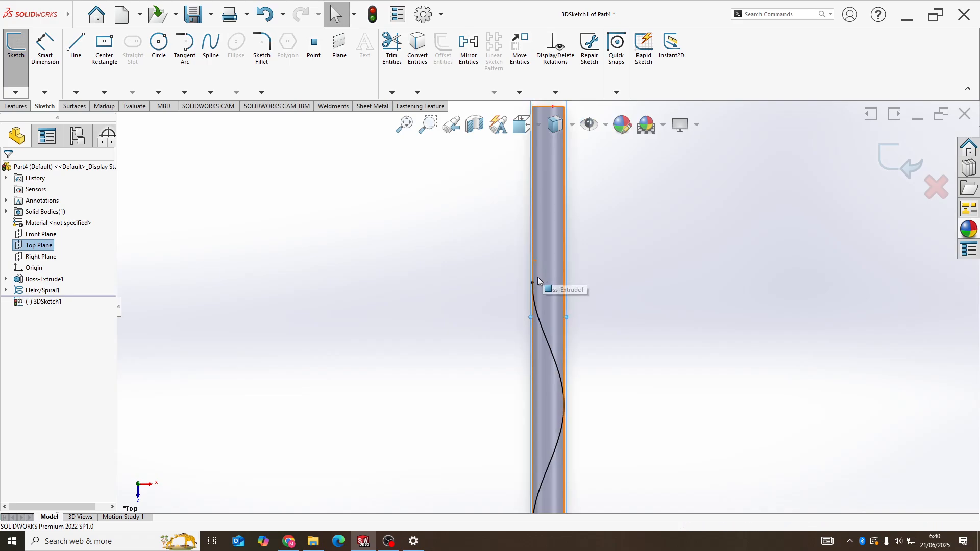
click(185, 92)
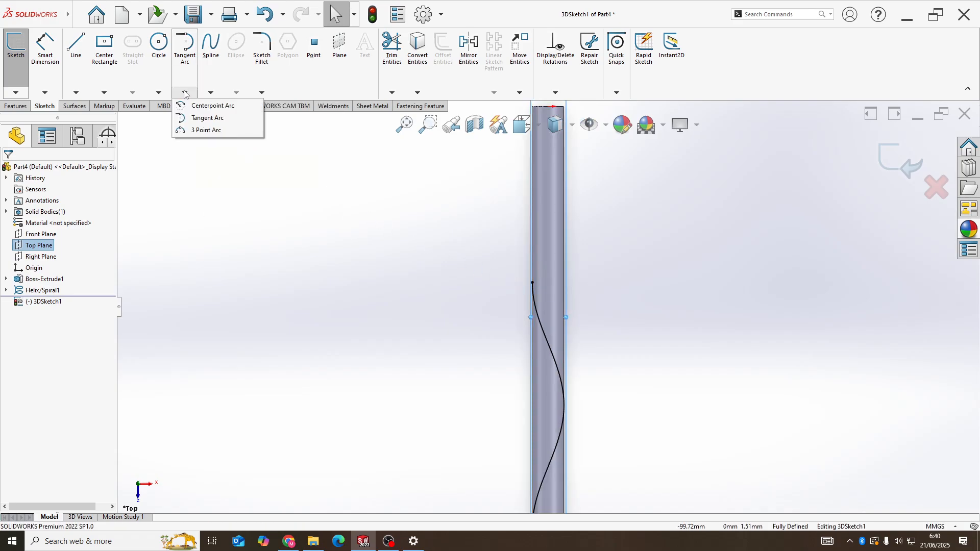
click(208, 118)
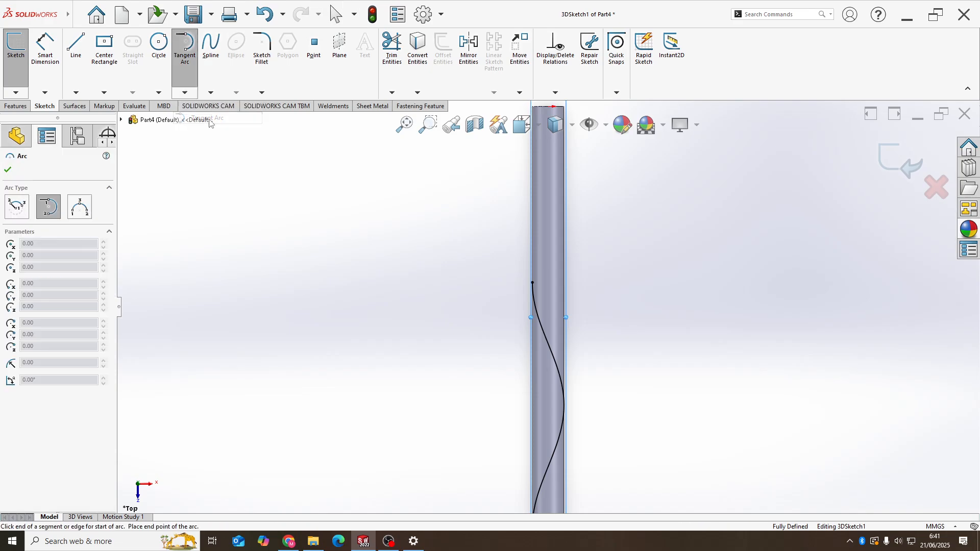
click(533, 283)
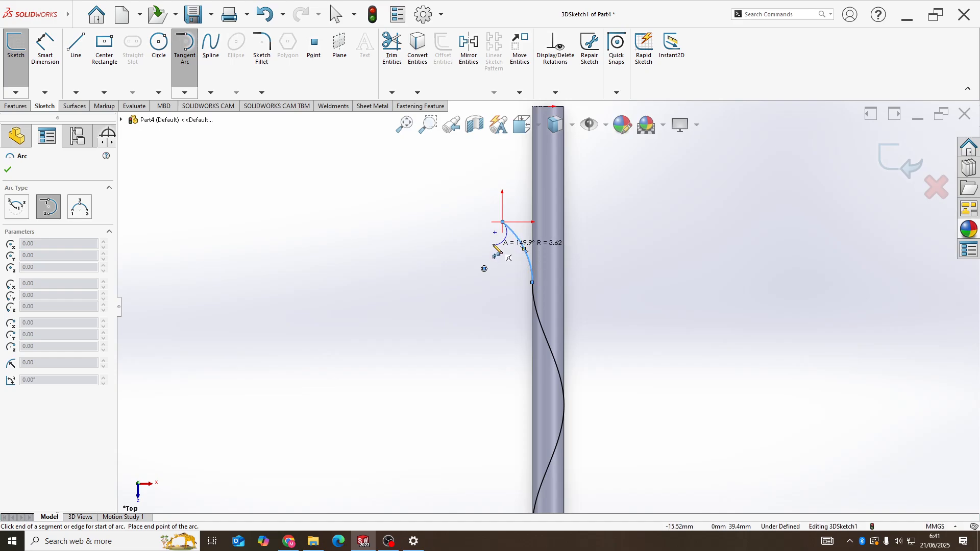
click(501, 218)
key(Escape)
scroll(533, 279, down, 3)
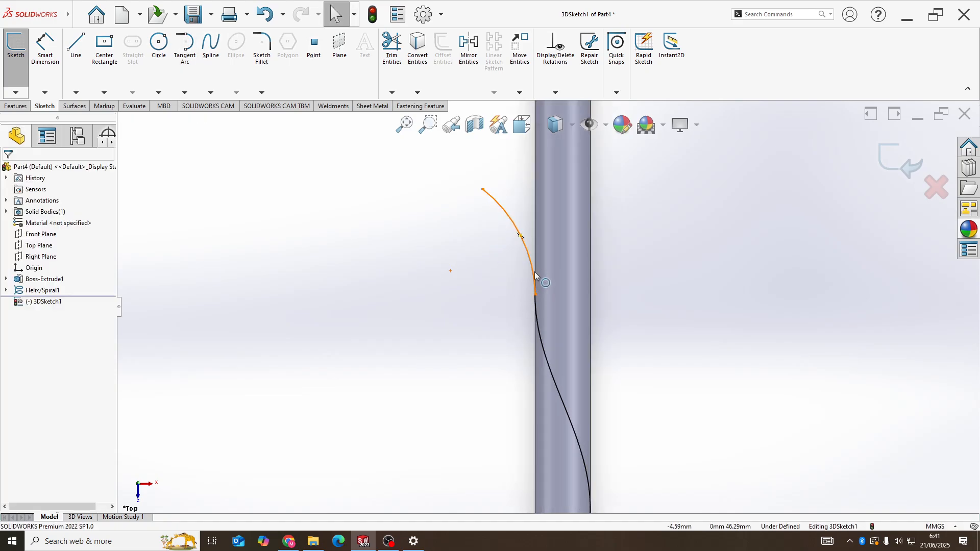
- Add a tangent relation between the arc and the converted helix spline, and exit the 3D sketch
click(534, 271)
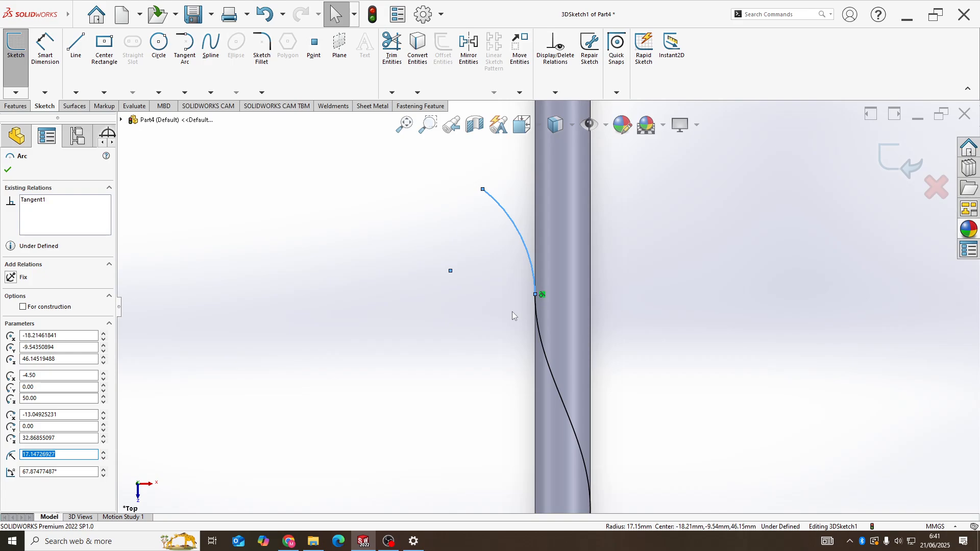
ctrl+click(538, 326)
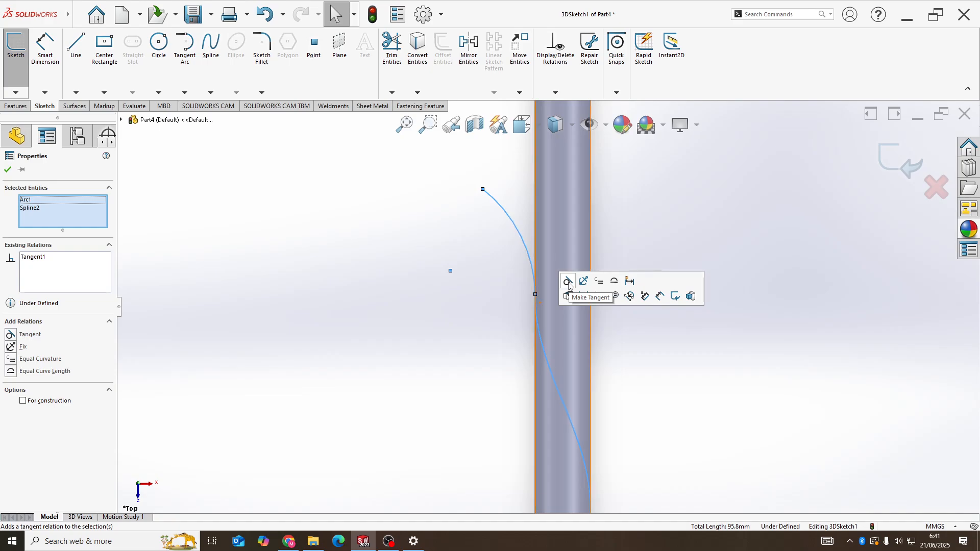
click(568, 283)
click(428, 314)
scroll(567, 320, up, 2)
scroll(568, 321, up, 3)
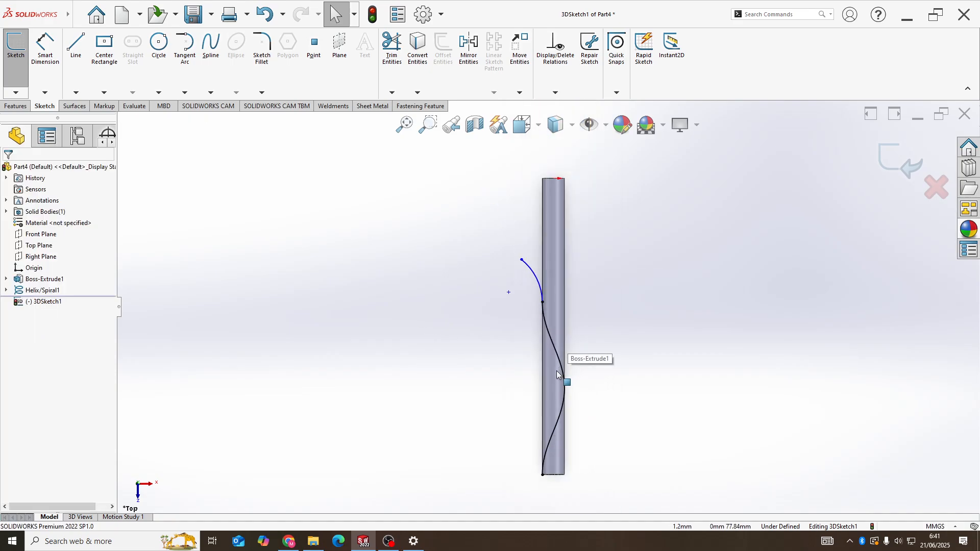
click(900, 170)
- Start a sketch on the rod's front end face and draw a circle about 8.6 mm in diameter centred on the helix's start point
mouse_move(573, 345)
middle_down()
mouse_move(550, 280)
mouse_move(536, 404)
middle_up()
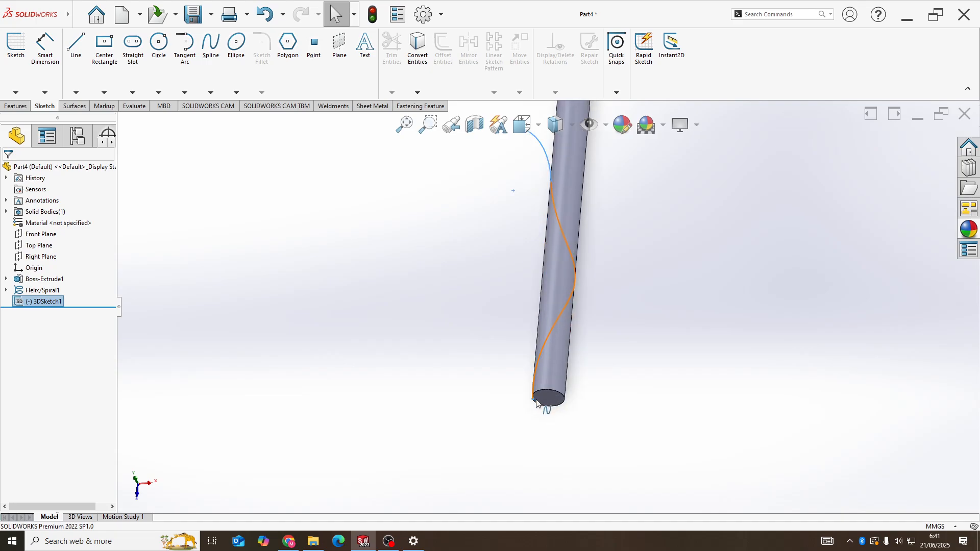
right_click(538, 401)
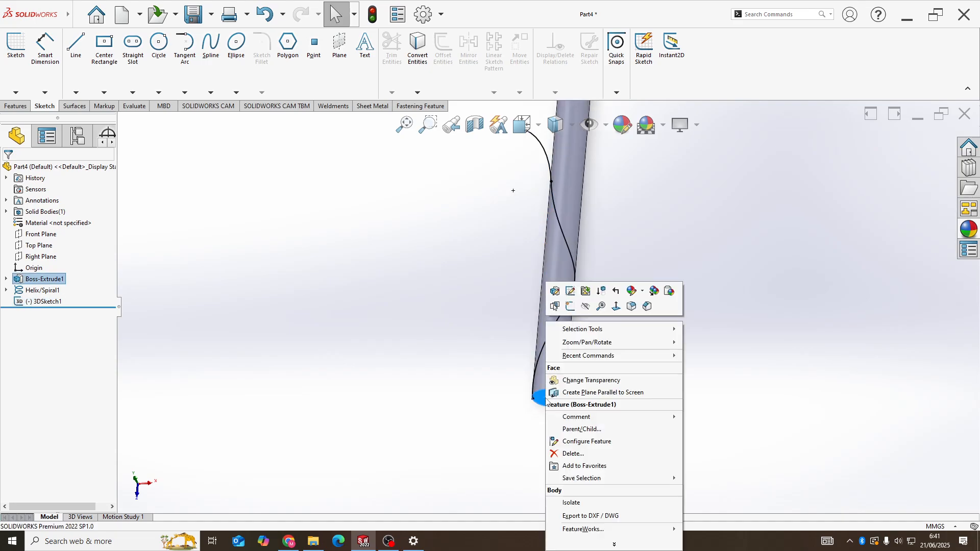
click(570, 306)
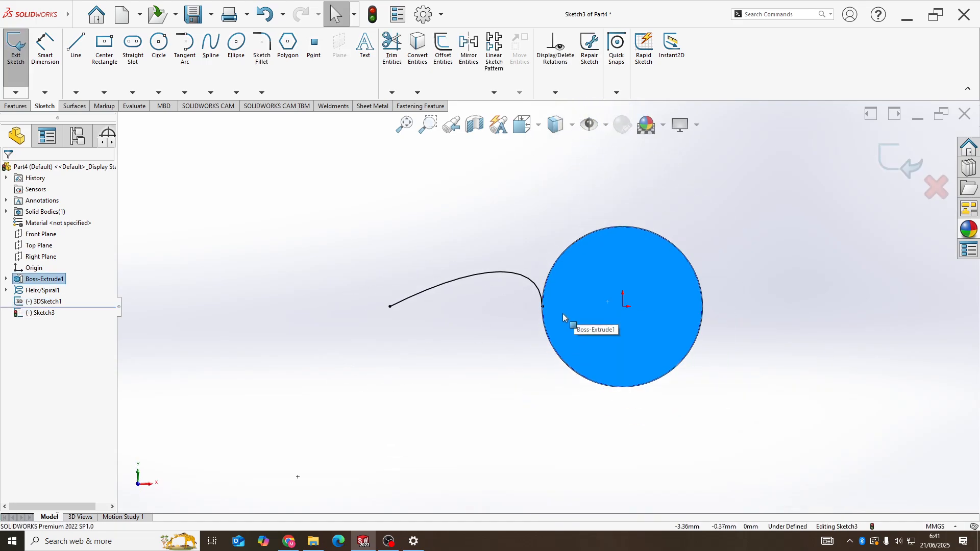
click(157, 49)
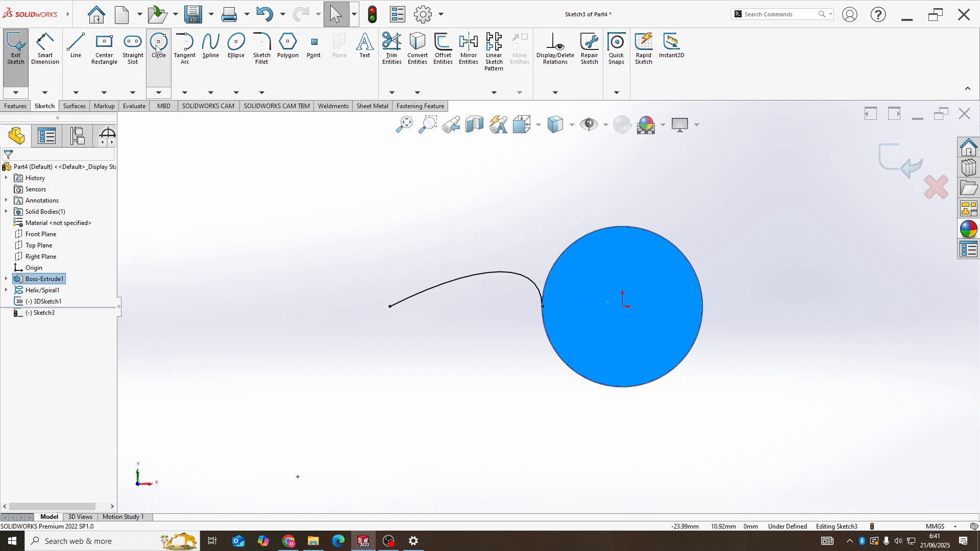
click(543, 307)
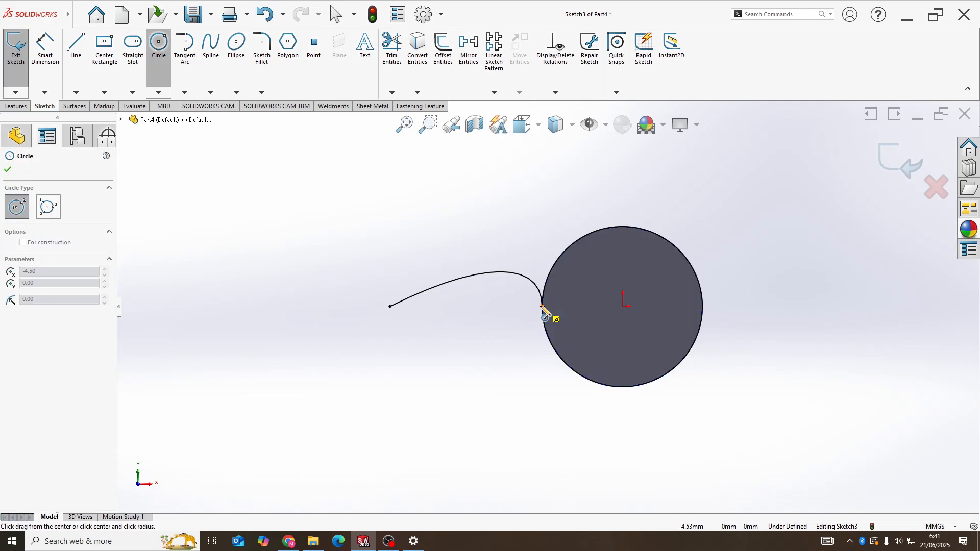
click(515, 243)
- Dimension the circle's diameter to 7 mm and exit the sketch
click(45, 49)
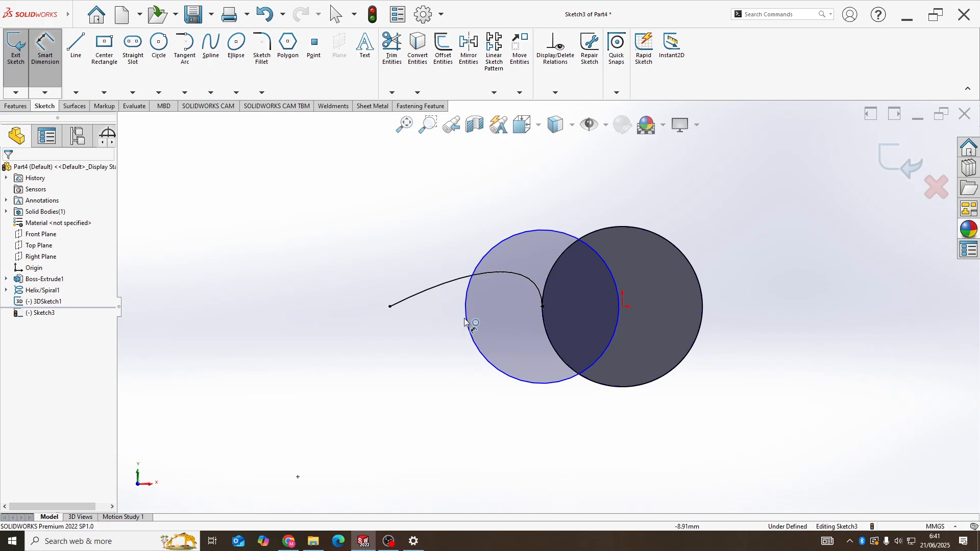
click(465, 320)
click(353, 296)
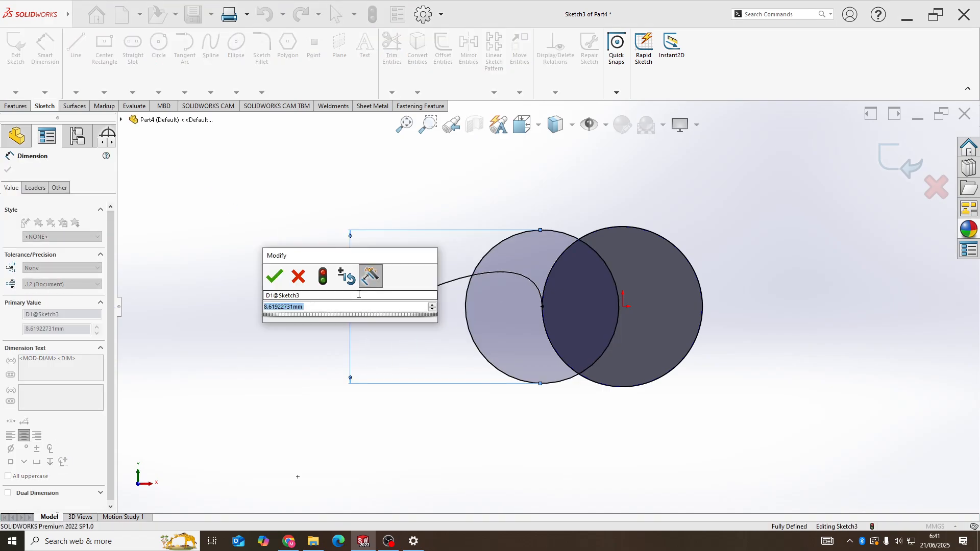
text(7)
key(Return)
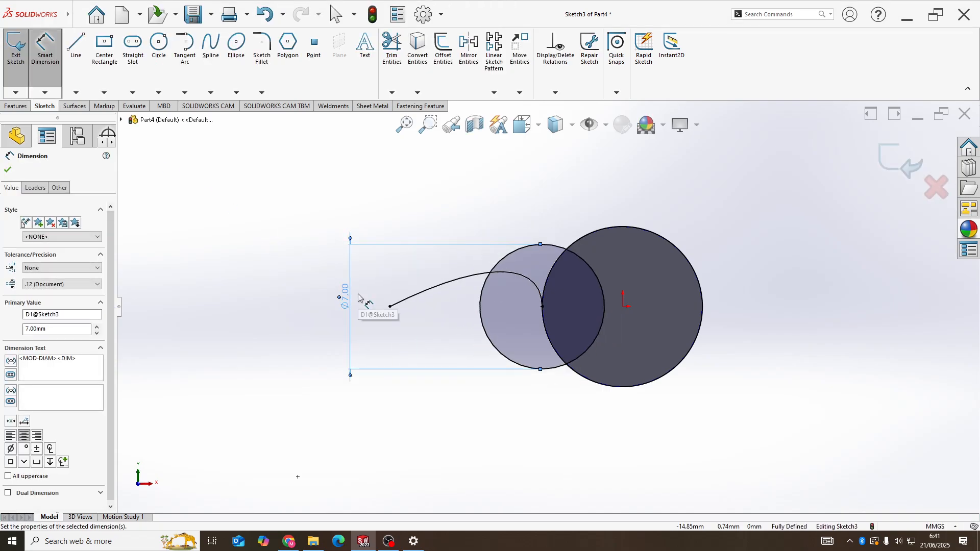
click(4, 171)
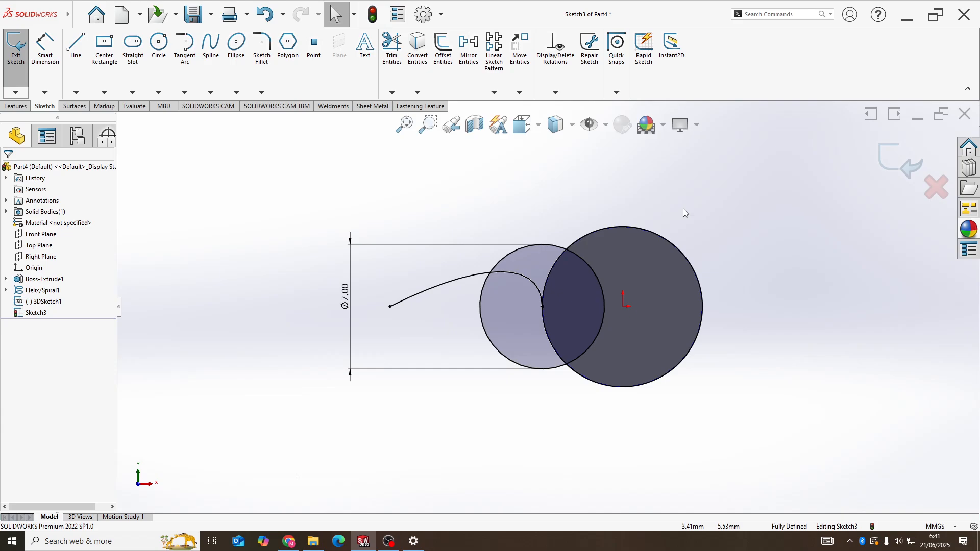
click(894, 171)
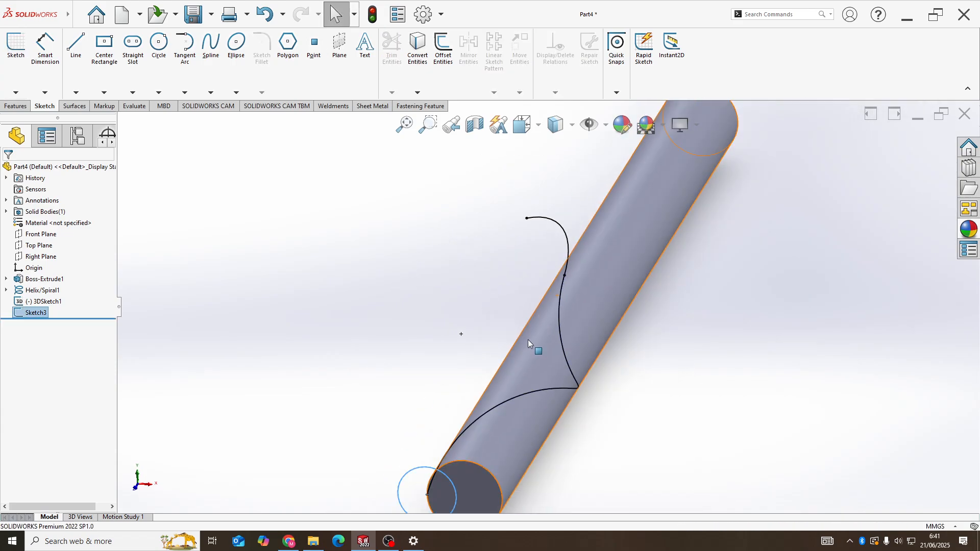
- Create a swept cut using the 7 mm circle as the sketch profile and the 3D sketch of helix and arc as the path
mouse_move(500, 377)
middle_down()
mouse_move(488, 339)
mouse_move(501, 396)
mouse_move(525, 389)
mouse_move(555, 270)
mouse_move(540, 287)
middle_up()
click(15, 106)
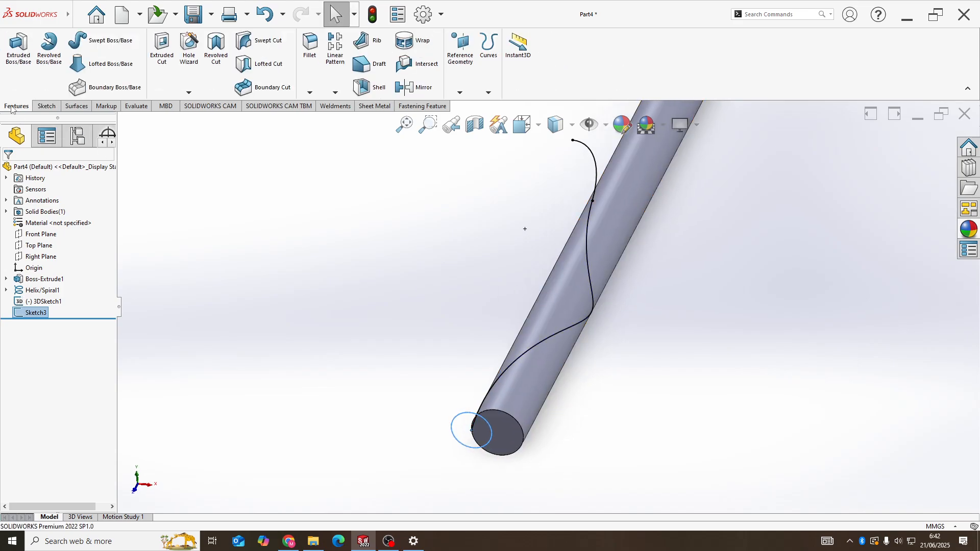
click(268, 40)
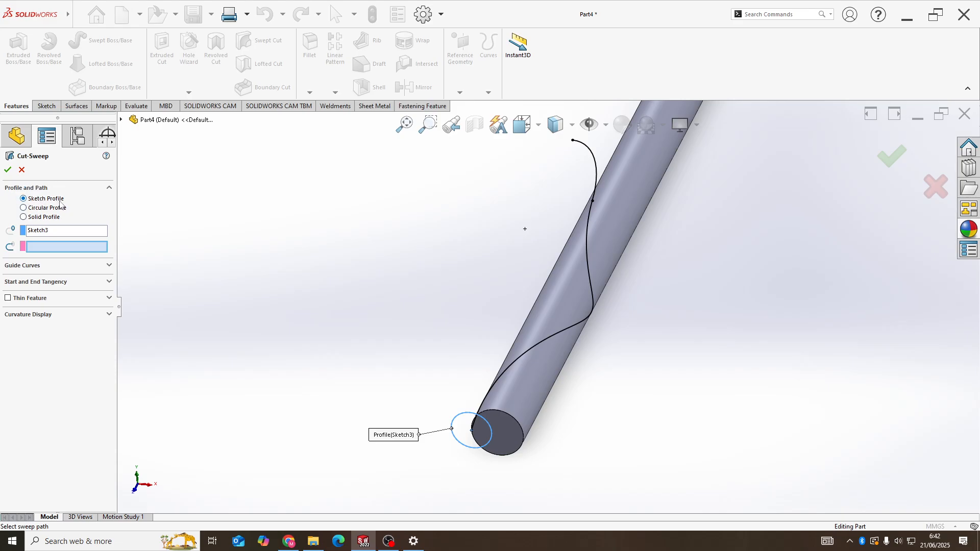
click(53, 232)
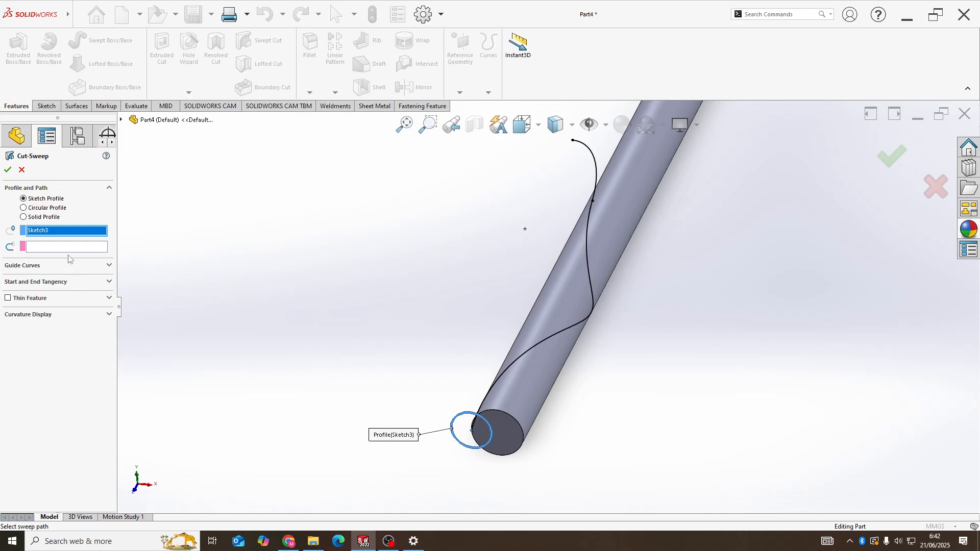
click(51, 248)
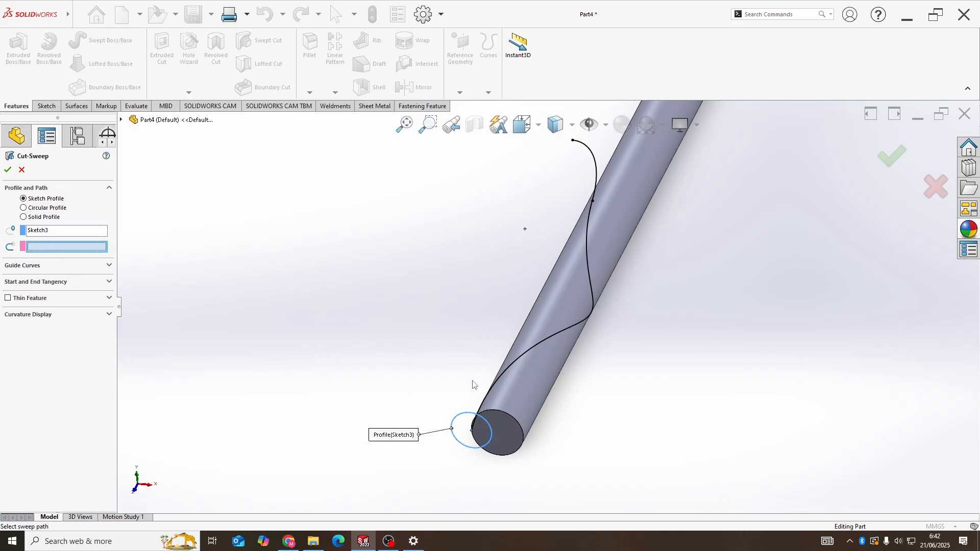
click(503, 390)
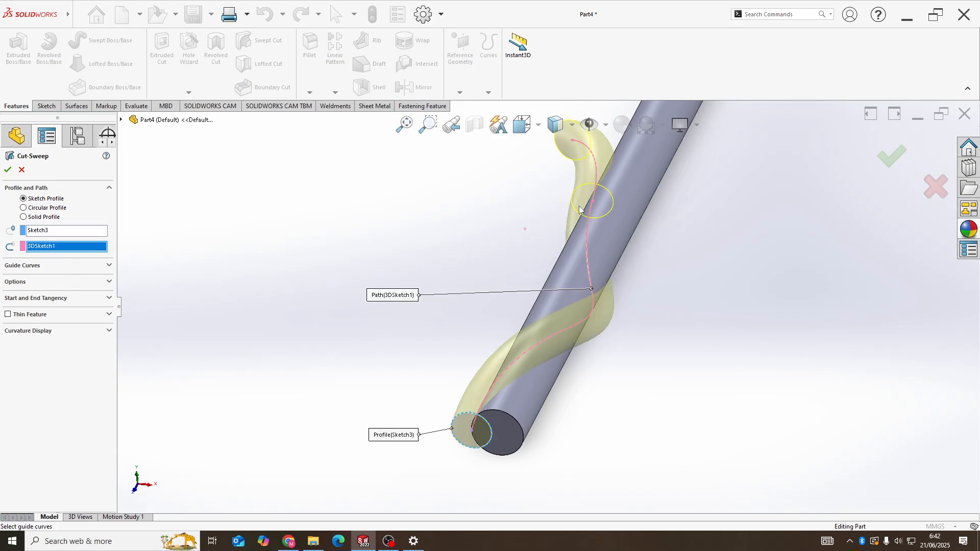
scroll(563, 258, up, 3)
middle_drag(563, 258, 554, 277)
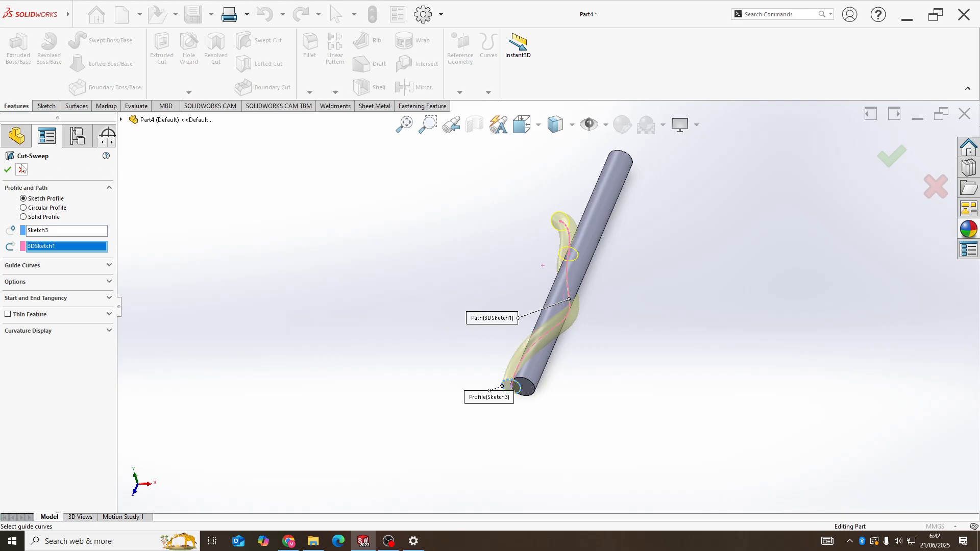
click(7, 170)
- Hide the helix curve that runs along the swept cut
middle_drag(669, 280, 529, 235)
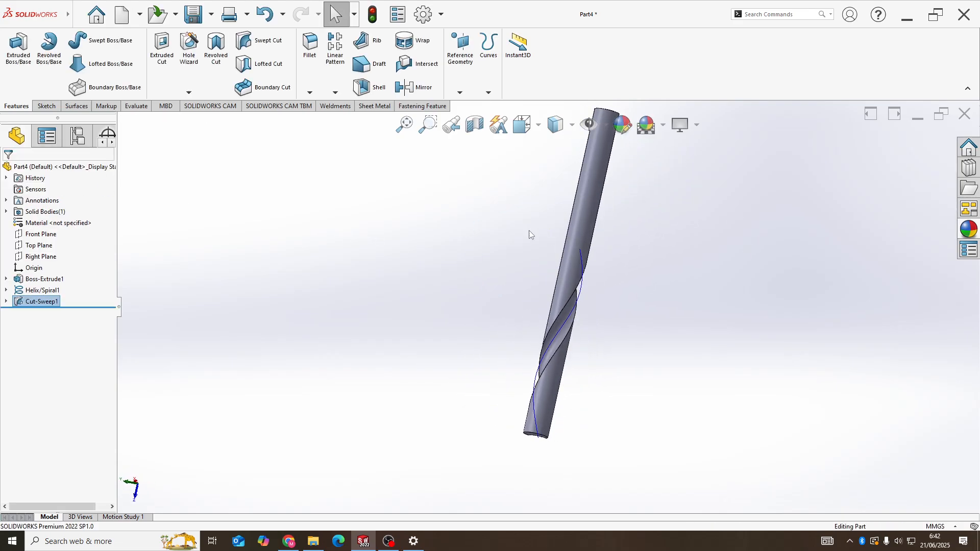
scroll(577, 292, down, 3)
right_click(578, 297)
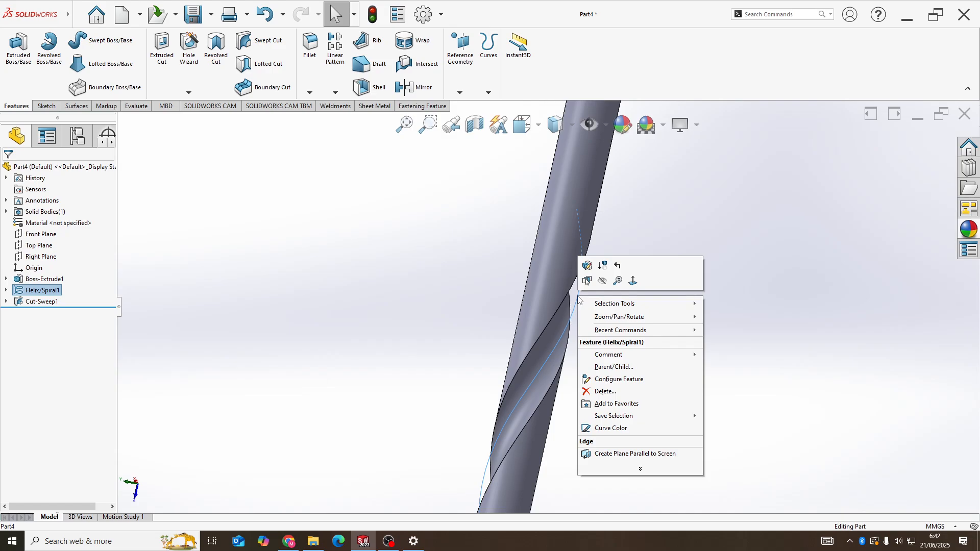
click(589, 305)
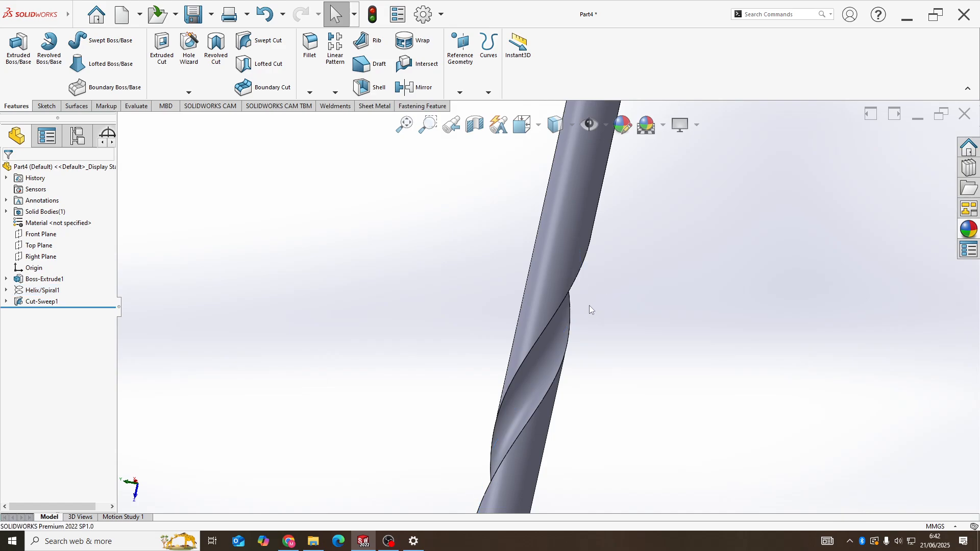
- Circular-pattern the swept cut around the rod's cylindrical face with 2 equally spaced instances over 360°
scroll(577, 320, up, 3)
middle_drag(577, 320, 567, 356)
click(336, 93)
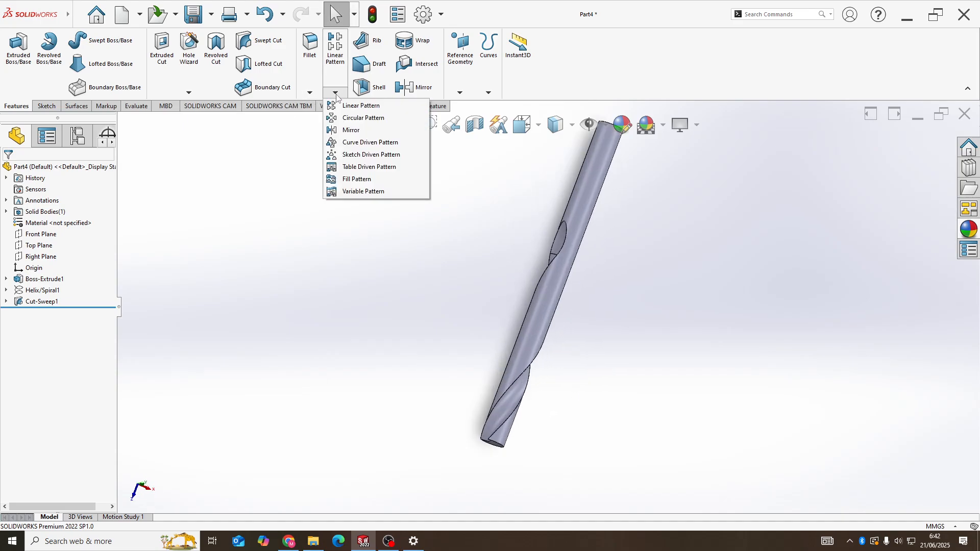
click(351, 118)
middle_drag(511, 216, 494, 247)
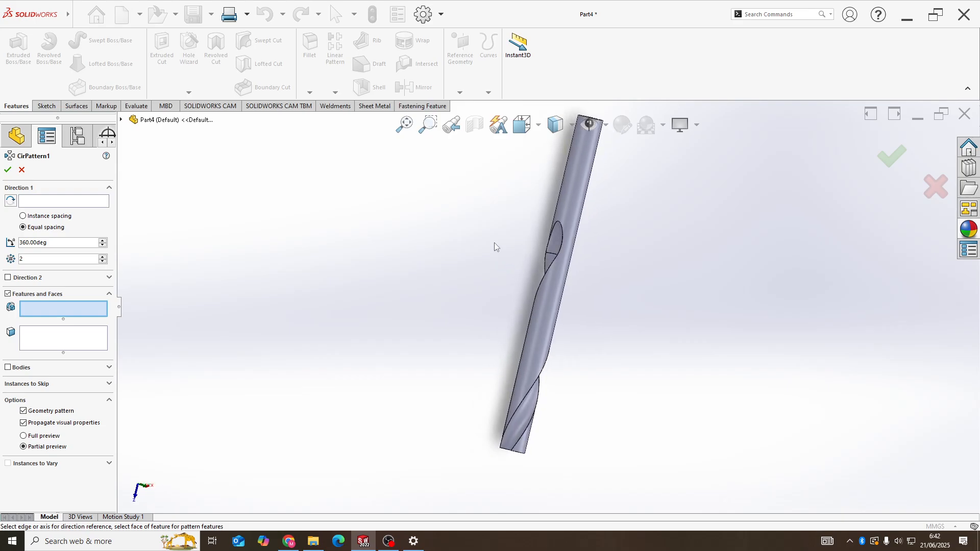
click(44, 202)
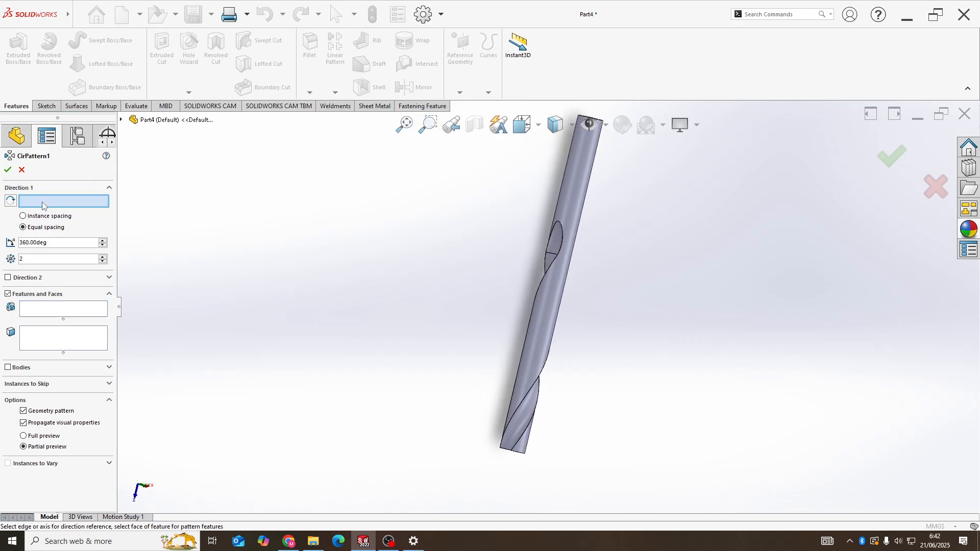
click(574, 190)
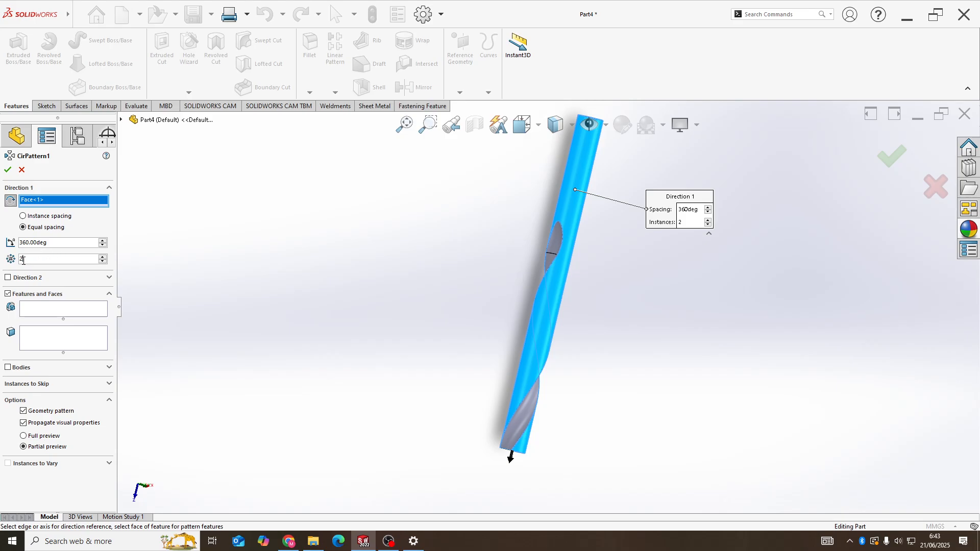
click(39, 307)
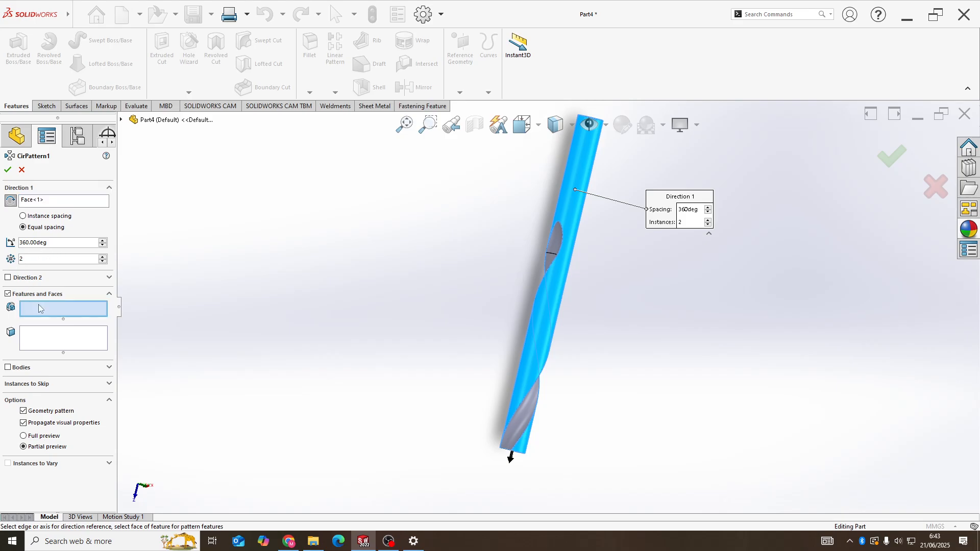
scroll(550, 247, down, 2)
middle_drag(484, 302, 519, 317)
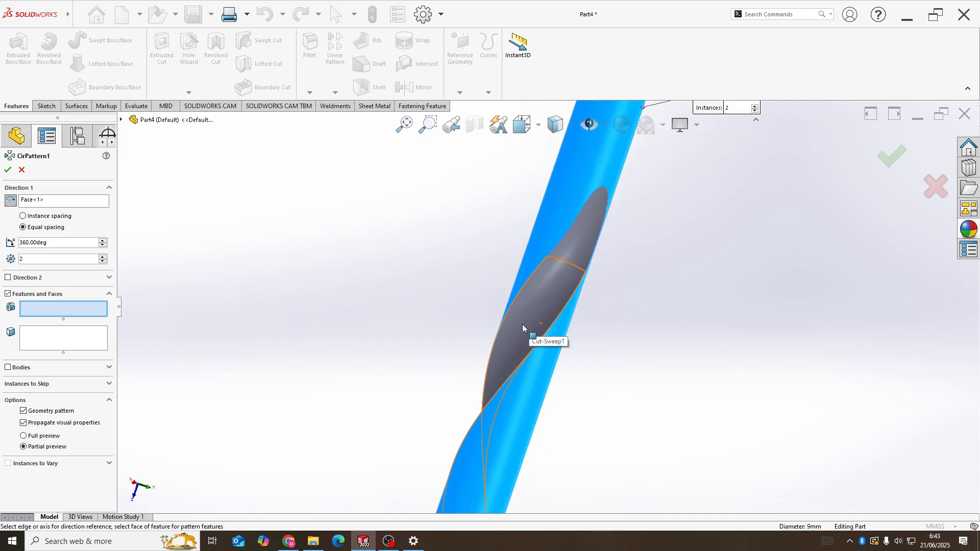
click(525, 317)
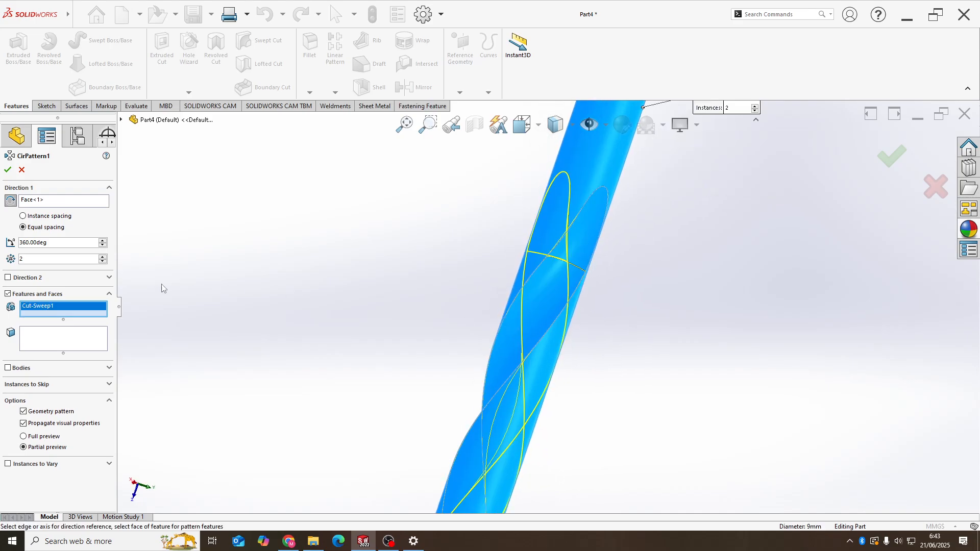
click(892, 155)
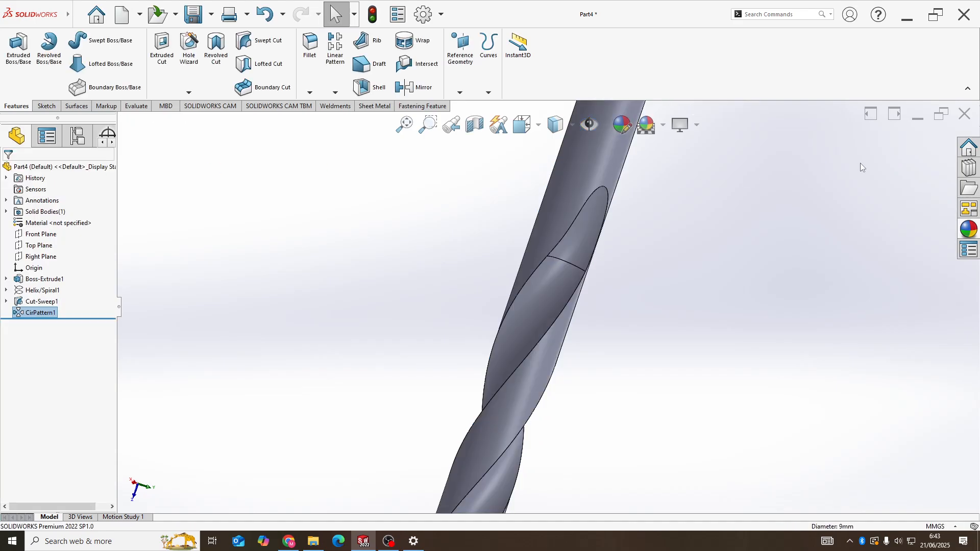
- Examine the two helical flutes and the drill's cutting end from several angles
scroll(635, 291, up, 5)
scroll(519, 387, down, 4)
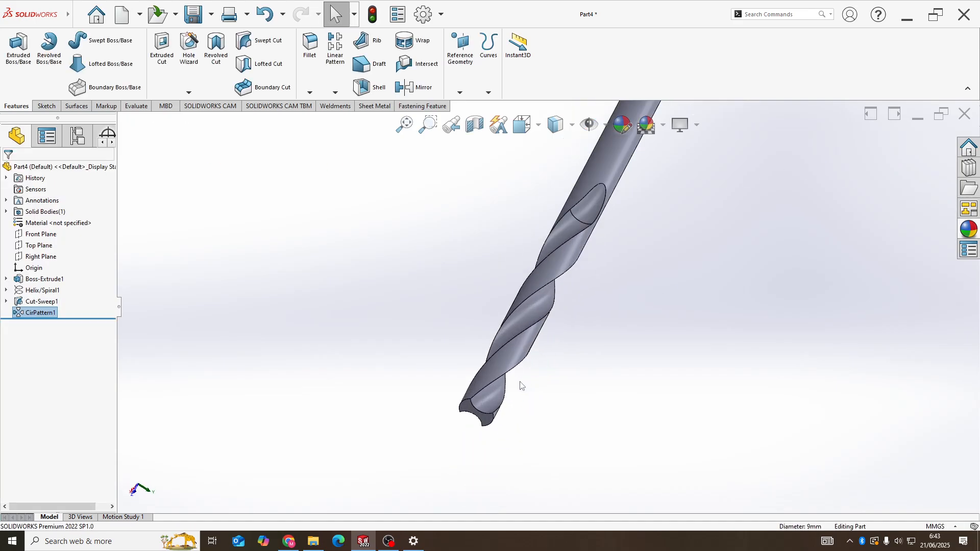
scroll(461, 348, up, 4)
scroll(526, 287, down, 4)
scroll(525, 283, up, 3)
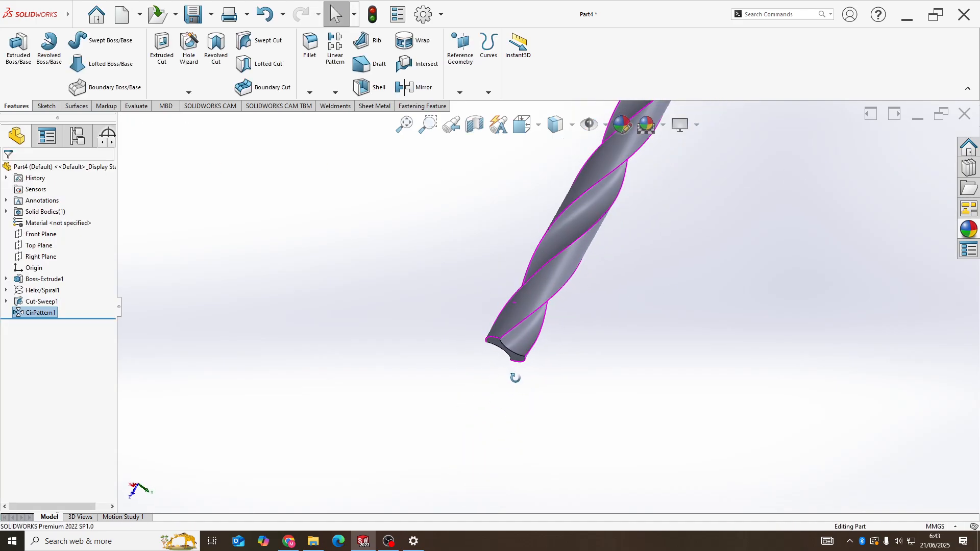
scroll(520, 288, up, 2)
scroll(521, 289, down, 3)
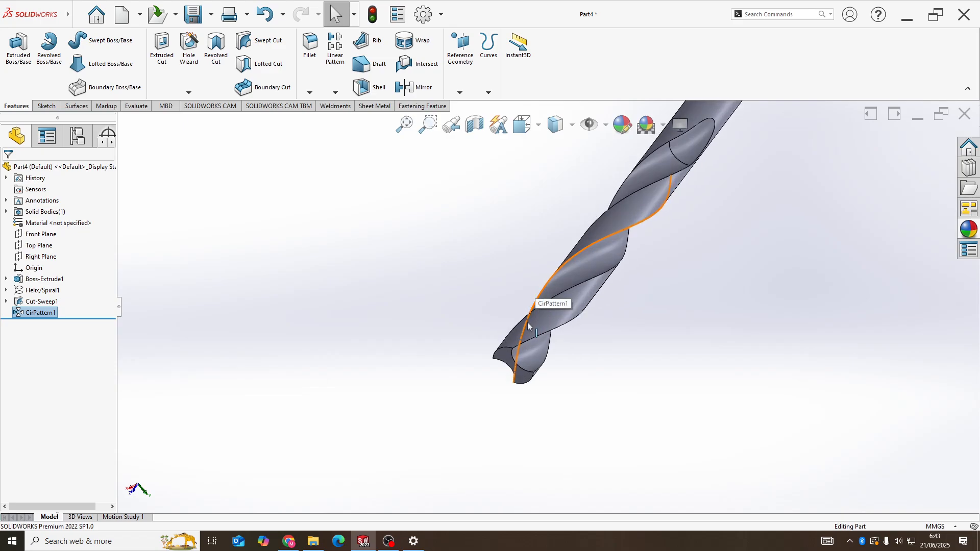
middle_drag(531, 306, 552, 340)
scroll(552, 289, up, 2)
scroll(555, 338, down, 4)
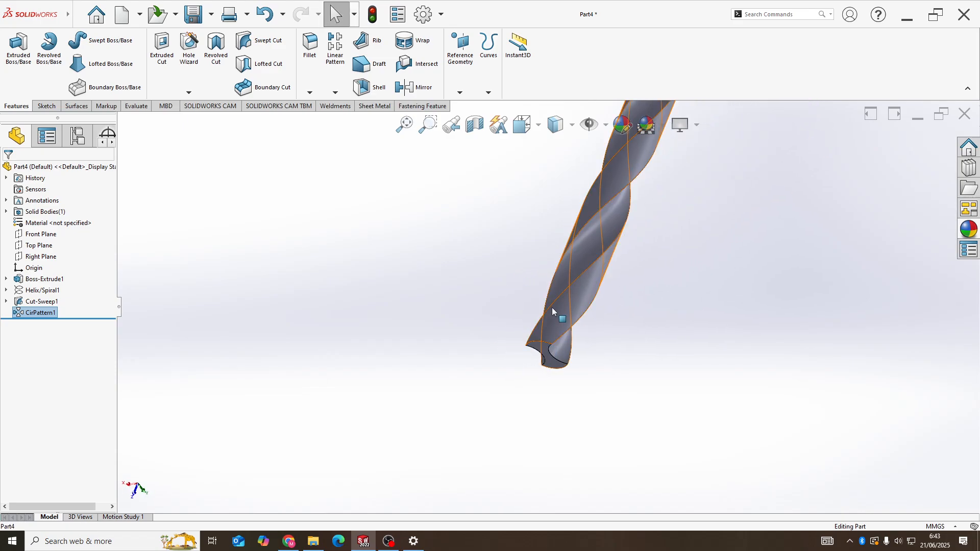
scroll(556, 340, up, 5)
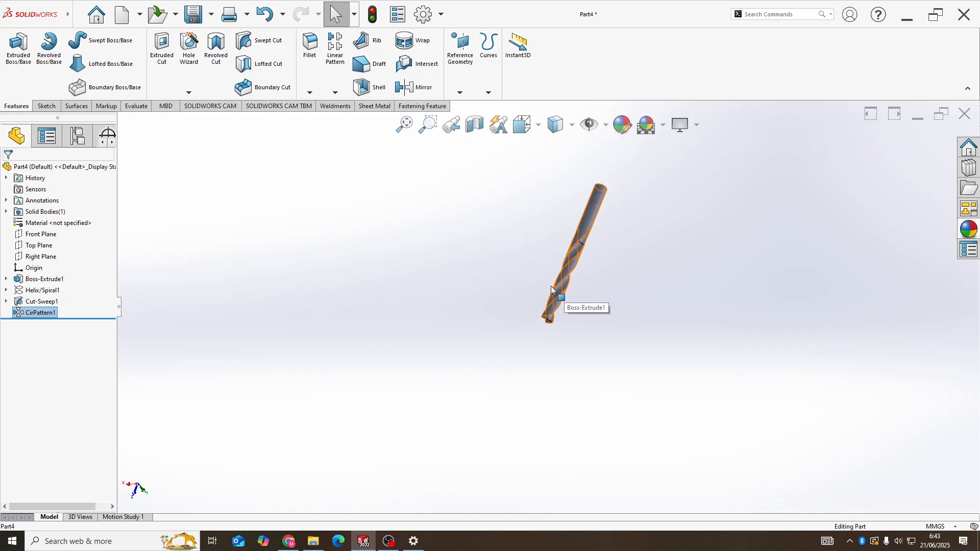
scroll(551, 306, down, 6)
middle_drag(551, 344, 534, 327)
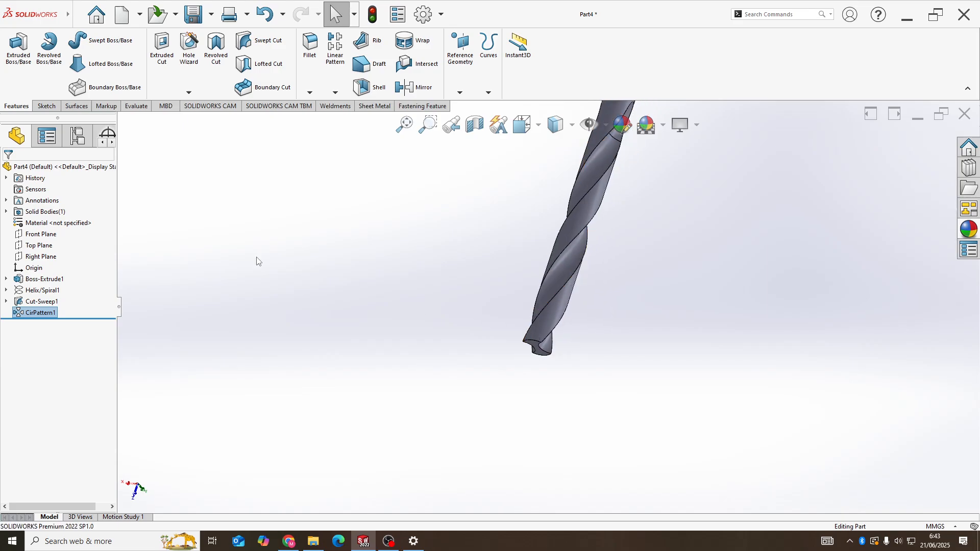
- Start a sketch on the Top Plane and draw a vertical centerline about 6.8 mm long into the drill from the midpoint of its cutting-end edge
right_click(46, 248)
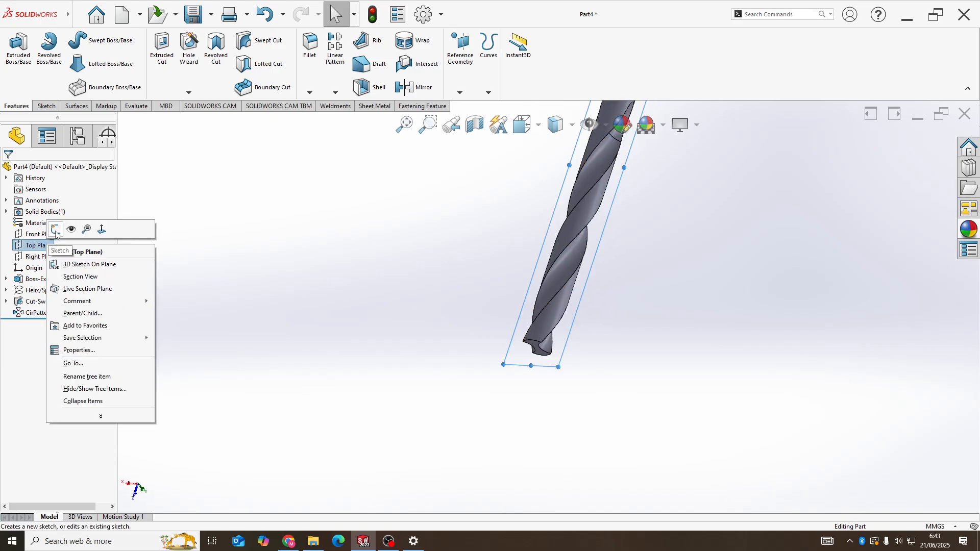
click(56, 231)
scroll(577, 166, up, 2)
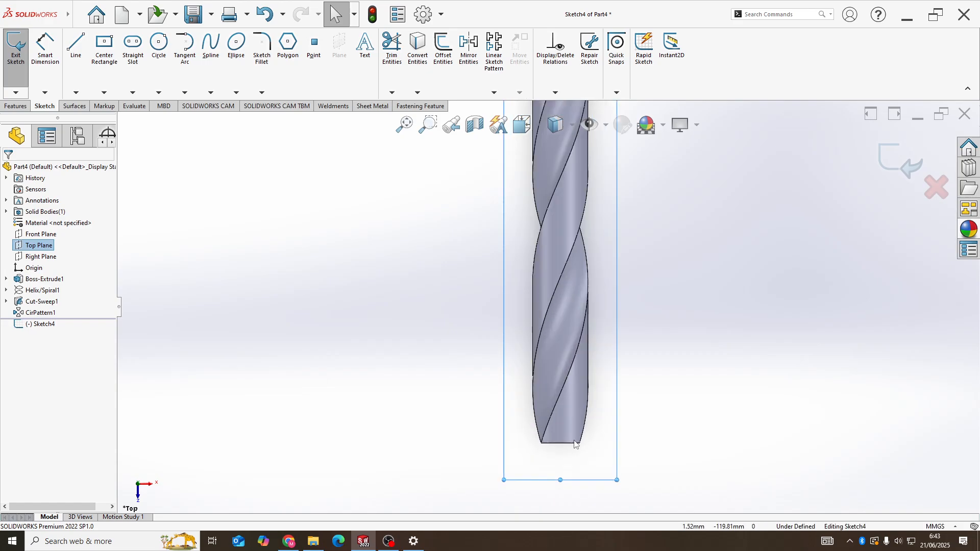
scroll(573, 297, down, 3)
scroll(495, 362, up, 3)
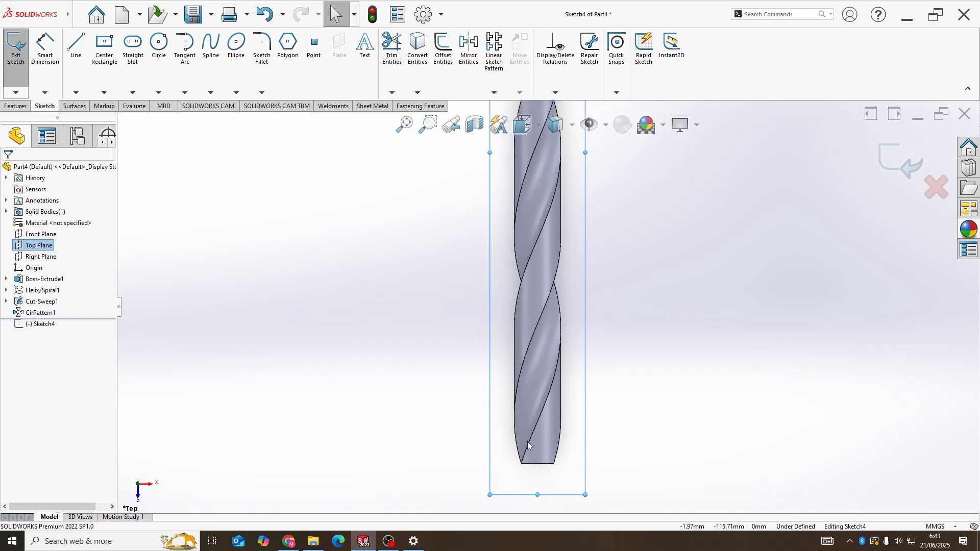
scroll(548, 395, down, 2)
click(76, 92)
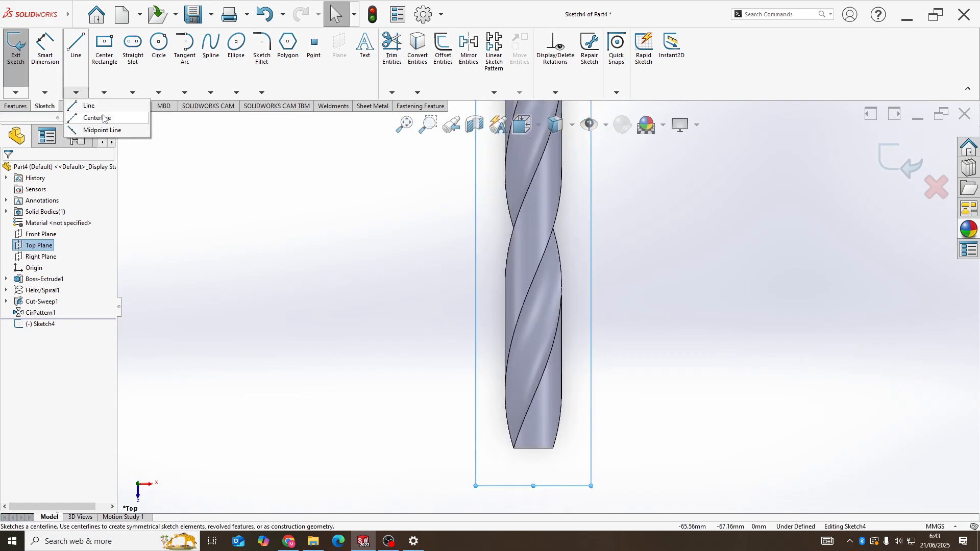
click(95, 118)
scroll(533, 451, down, 2)
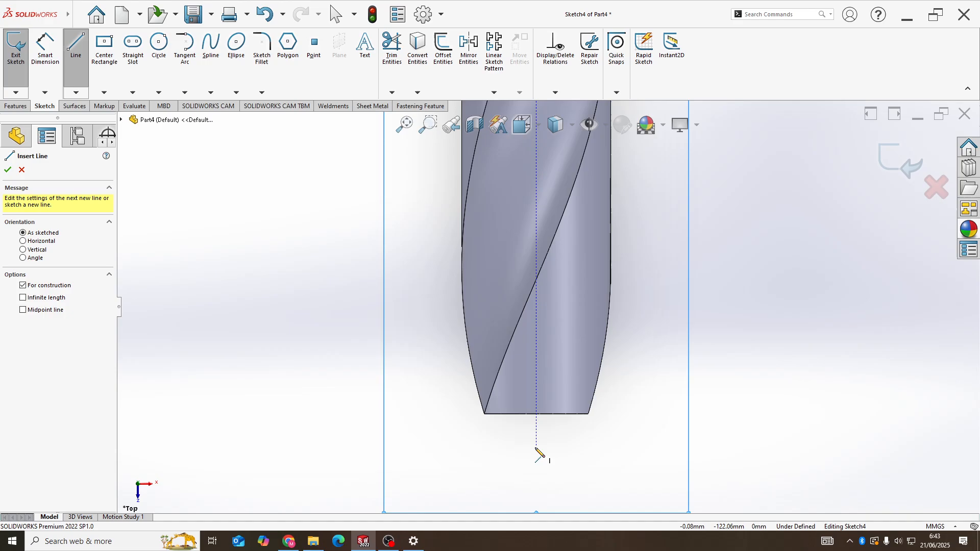
click(536, 413)
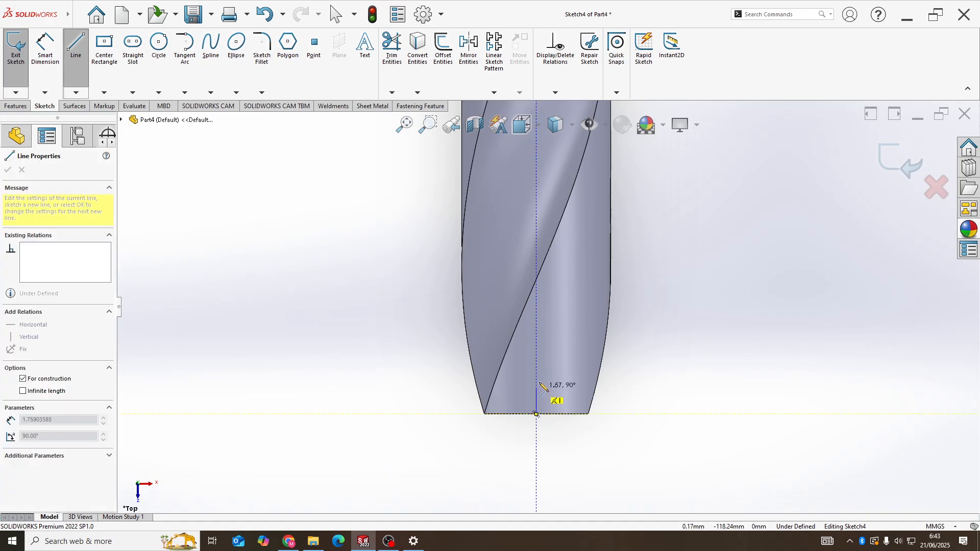
click(535, 302)
key(Escape)
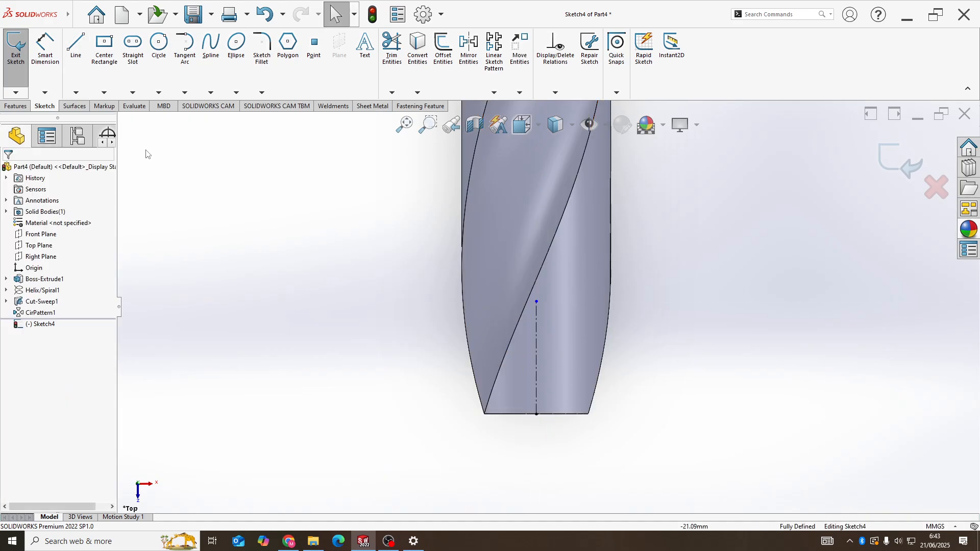
- Sketch a closed four-line profile beyond the cutting end, with an outward-sloping line about 8.5 mm long and a closing edge about 1.3 mm on the axis
click(79, 93)
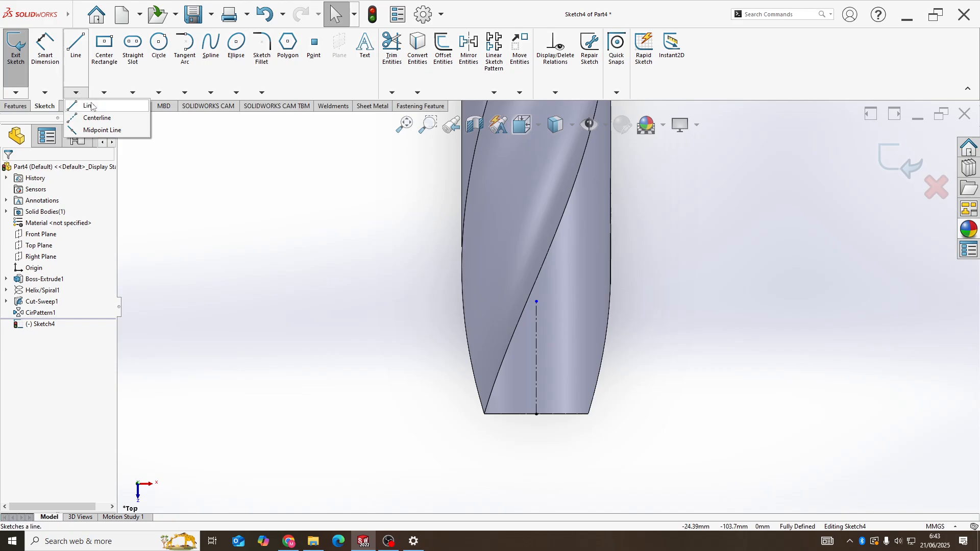
click(92, 104)
click(536, 413)
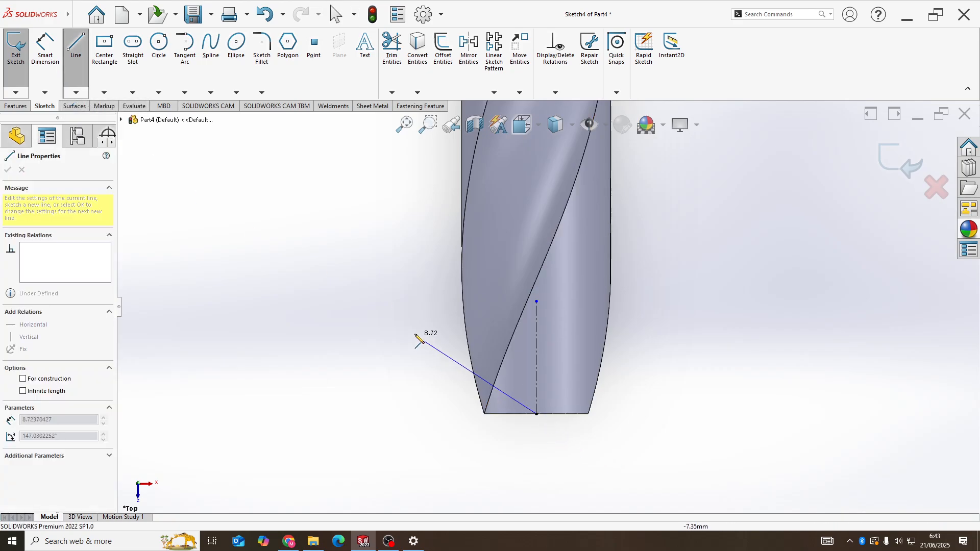
click(417, 338)
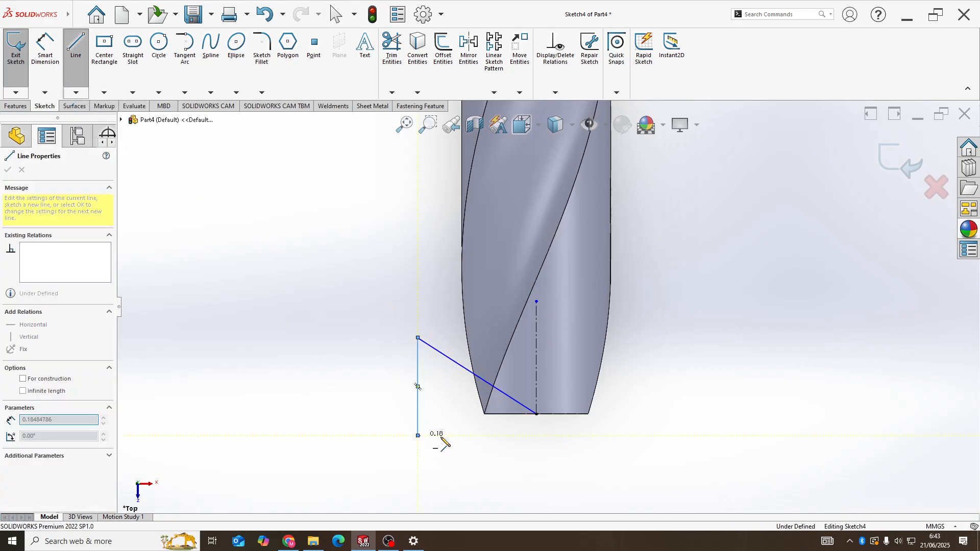
click(418, 435)
click(536, 435)
click(535, 414)
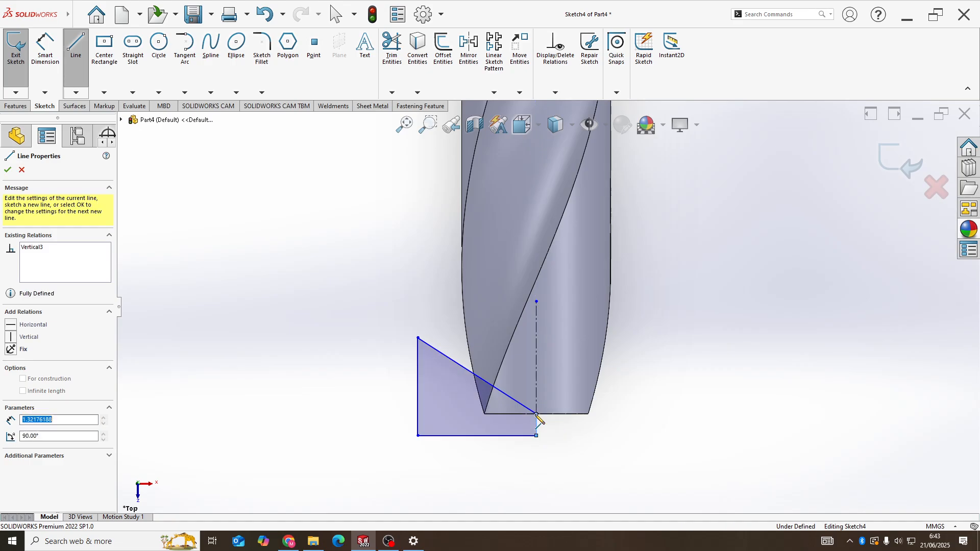
key(Escape)
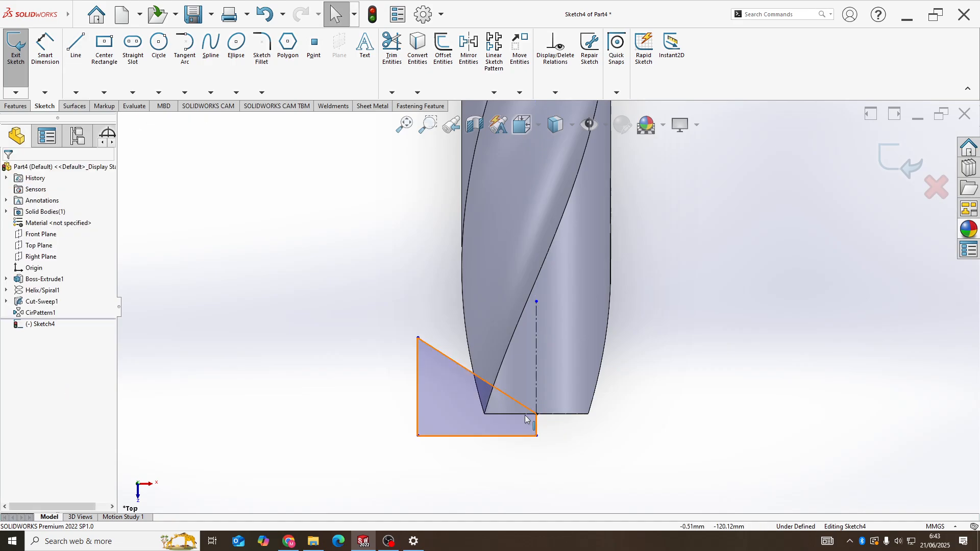
- Dimension the angle between the profile's sloping line and the centerline to 60°
click(47, 65)
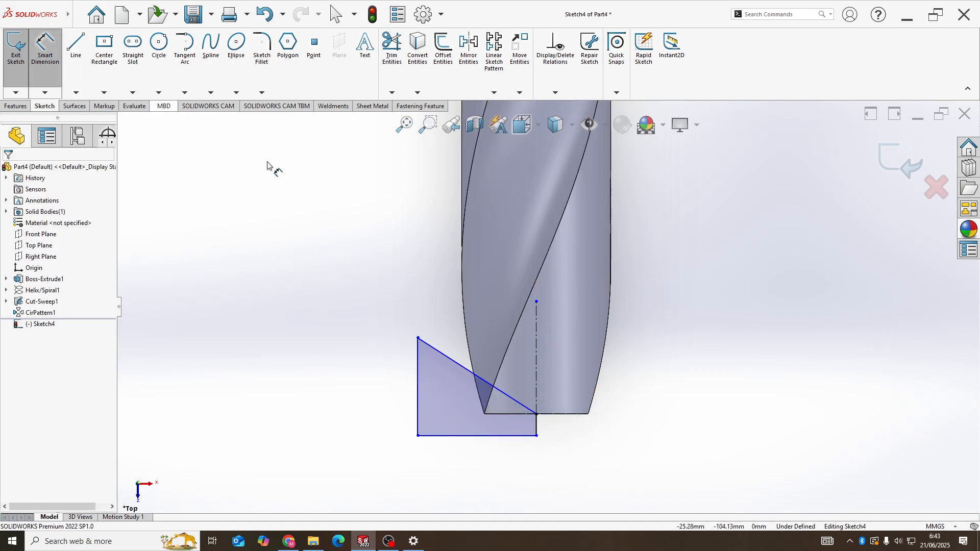
click(496, 392)
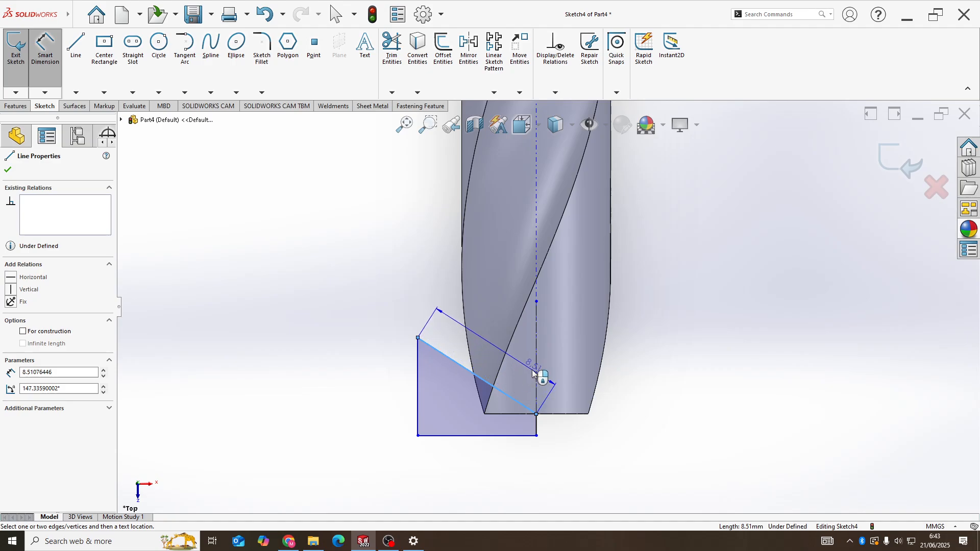
click(535, 370)
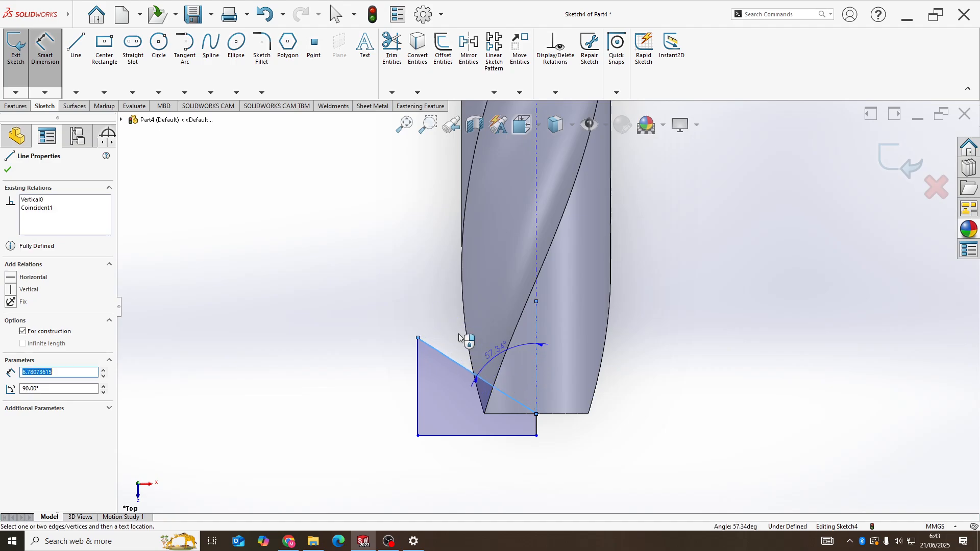
click(429, 284)
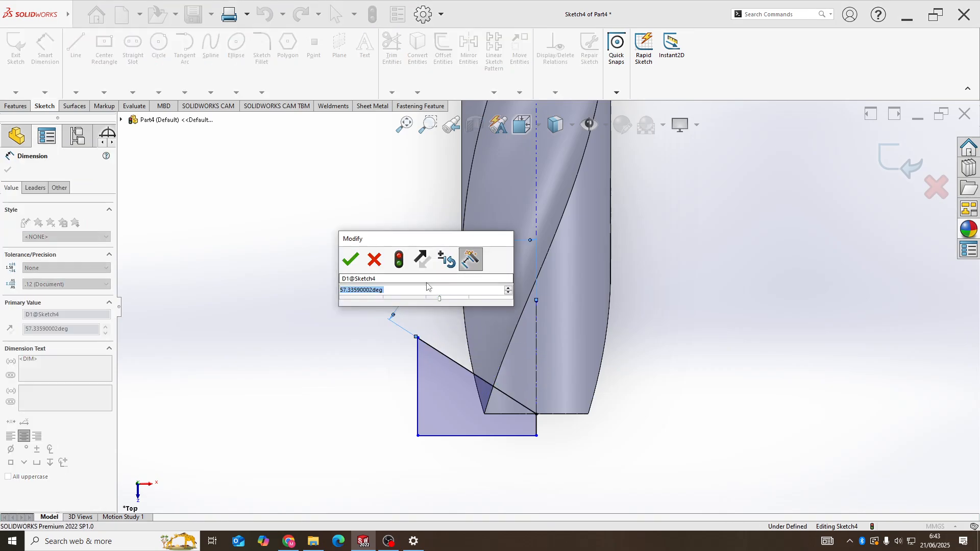
text(60)
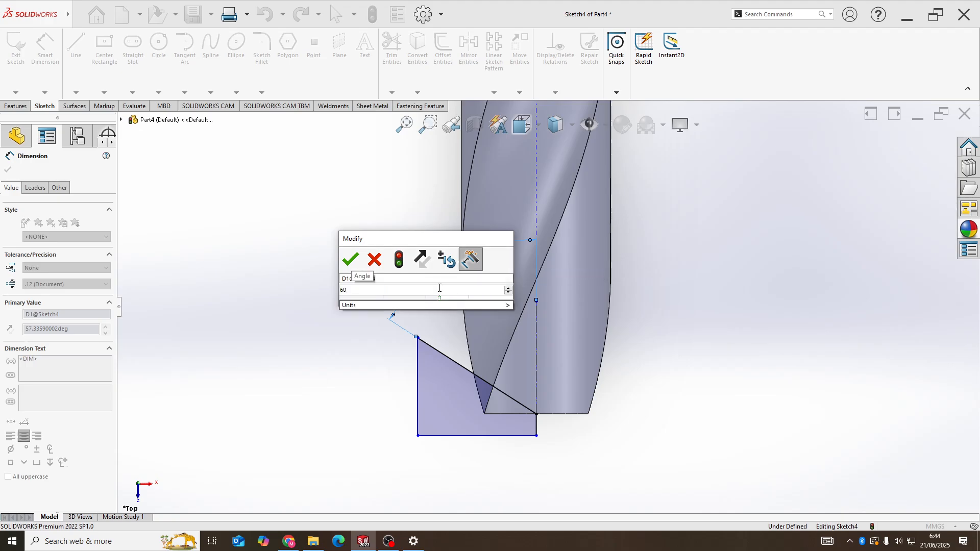
key(Return)
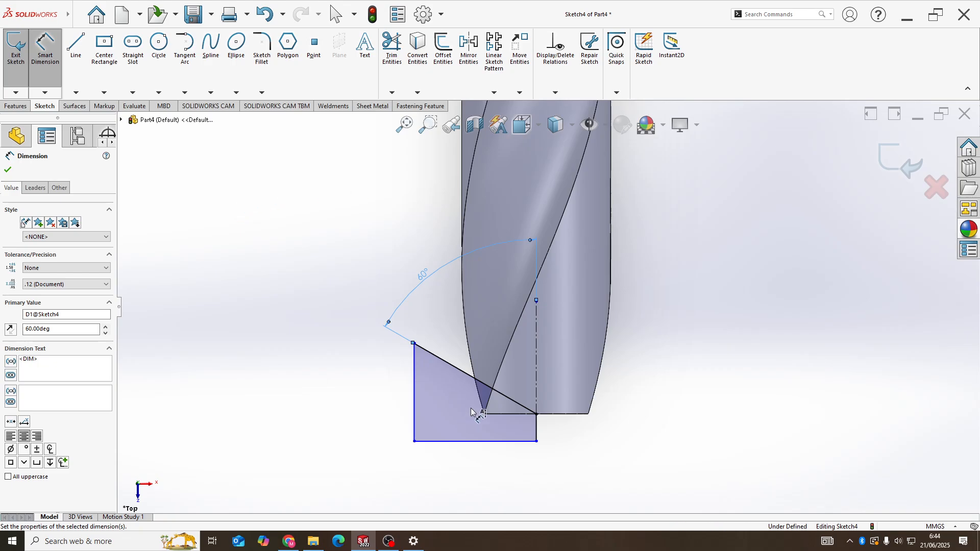
- Create a 360° revolved cut of the profile about the centerline to form the drill's conical tip
click(20, 108)
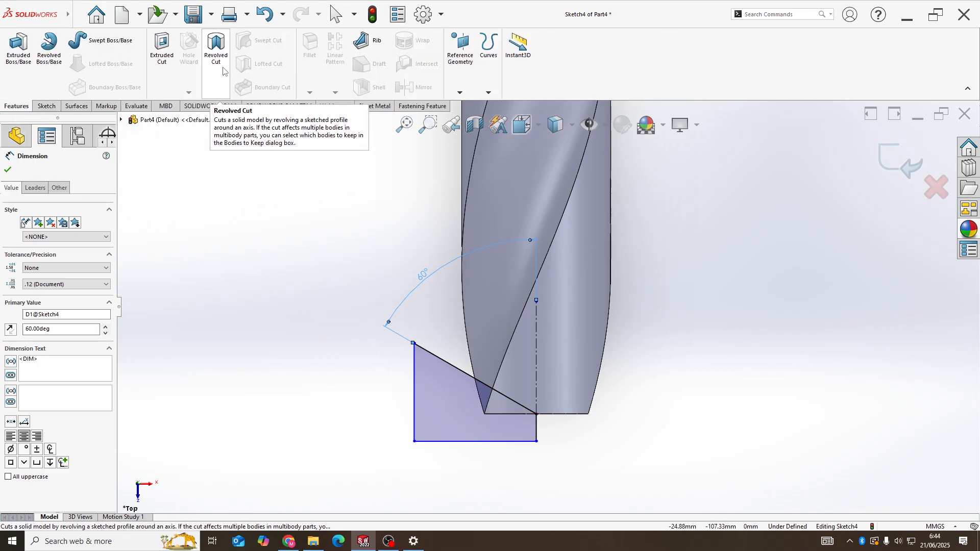
click(216, 49)
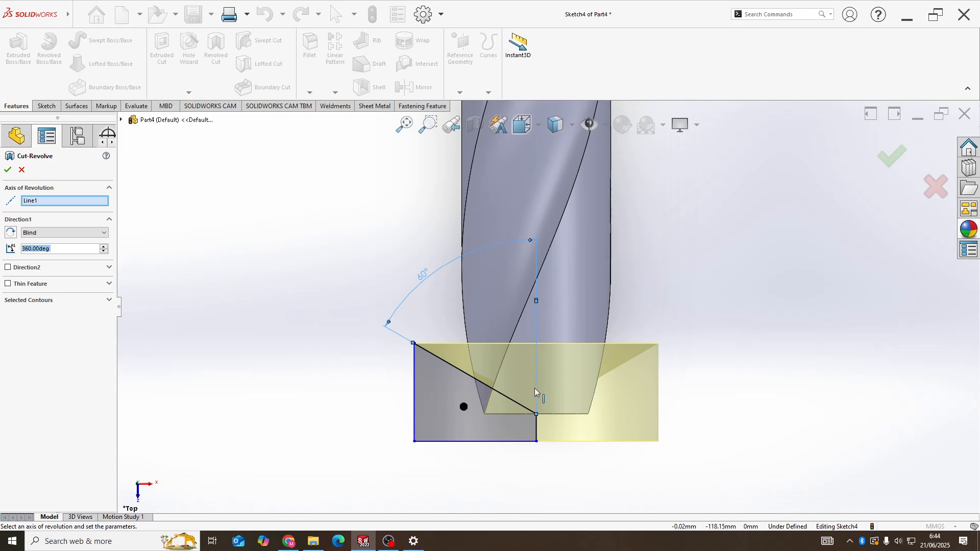
click(8, 170)
middle_drag(444, 240, 548, 316)
scroll(546, 270, up, 9)
scroll(587, 177, down, 3)
scroll(550, 373, down, 4)
scroll(569, 254, down, 3)
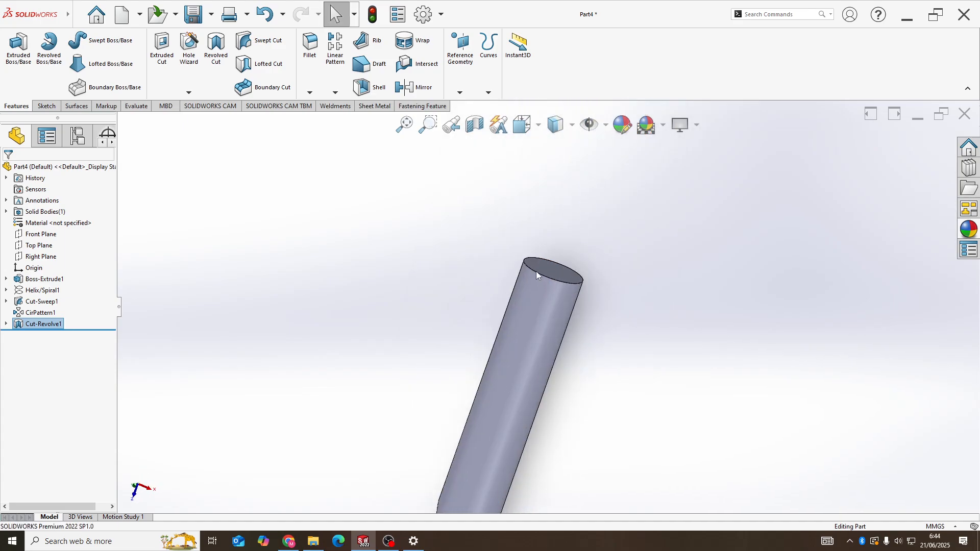
- Chamfer the circular edge at the plain shank end of the drill with a 1 mm distance and 45° angle
click(310, 92)
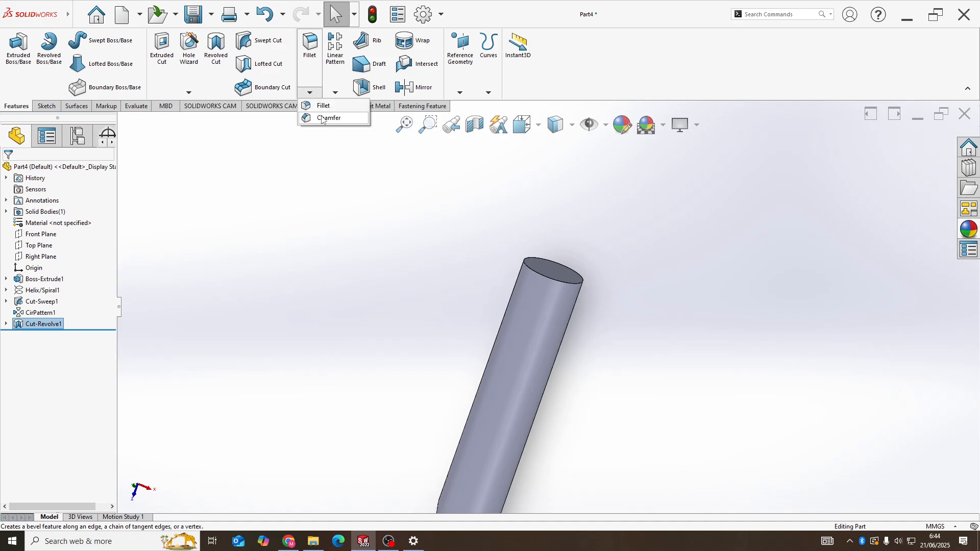
click(326, 118)
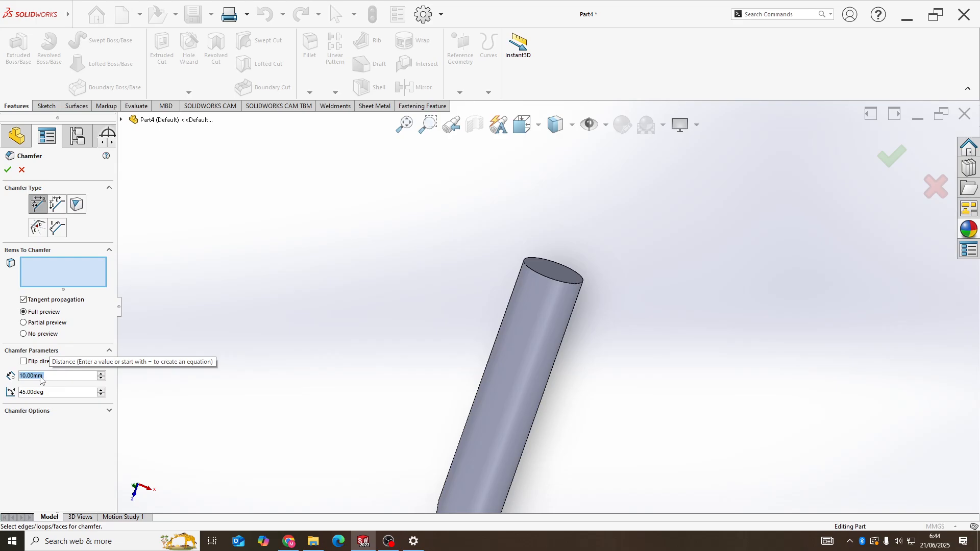
text(1)
key(Return)
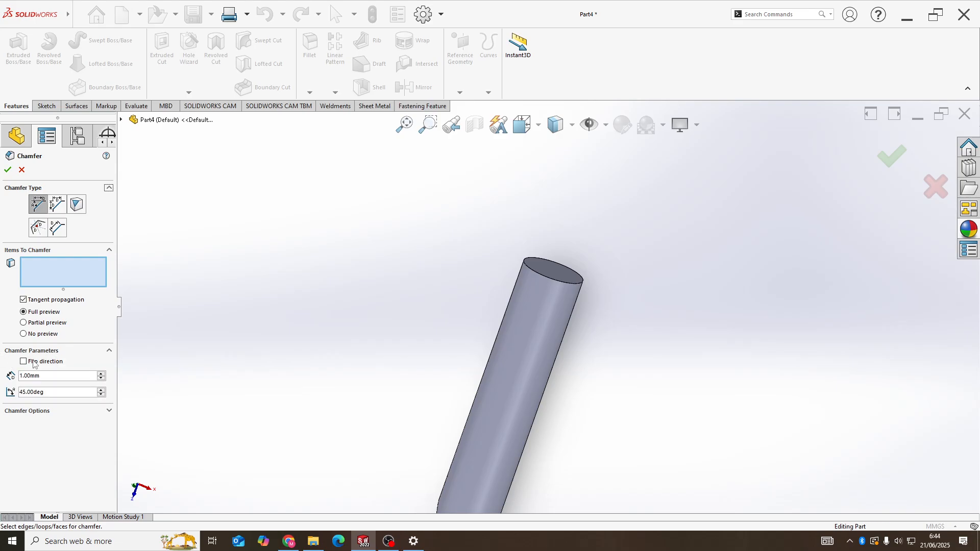
click(542, 279)
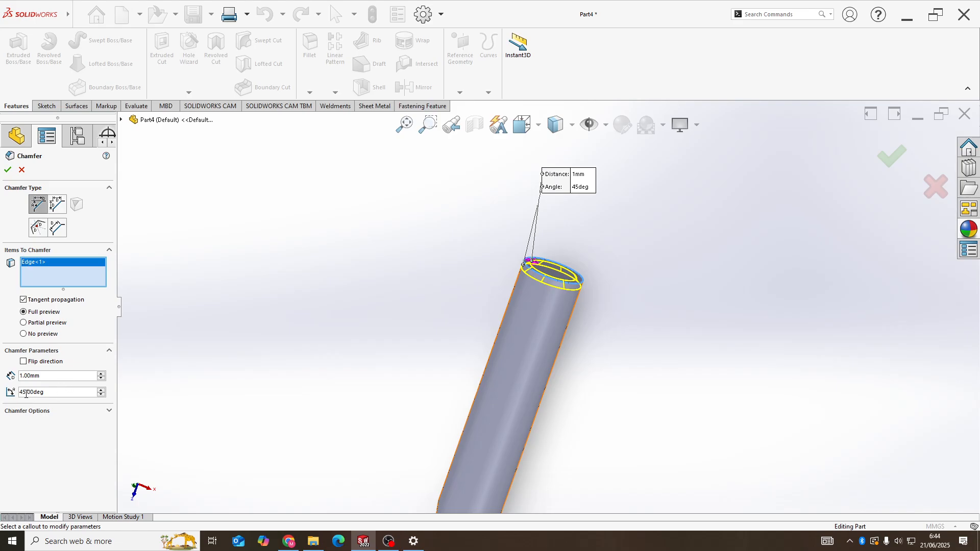
click(7, 170)
- Apply the polished steel appearance from the Metal > Steel appearances to the whole drill bit
scroll(516, 412, up, 5)
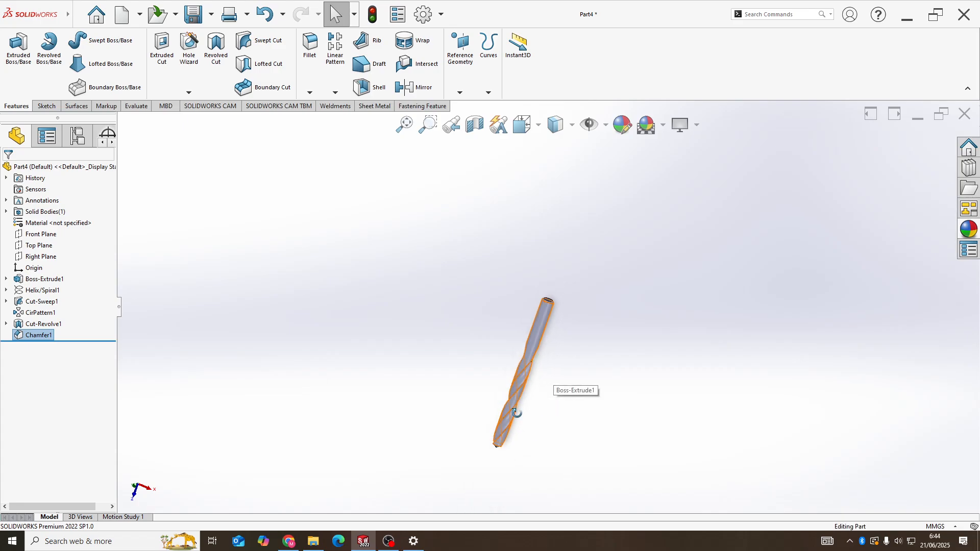
middle_drag(515, 412, 534, 380)
scroll(536, 366, down, 3)
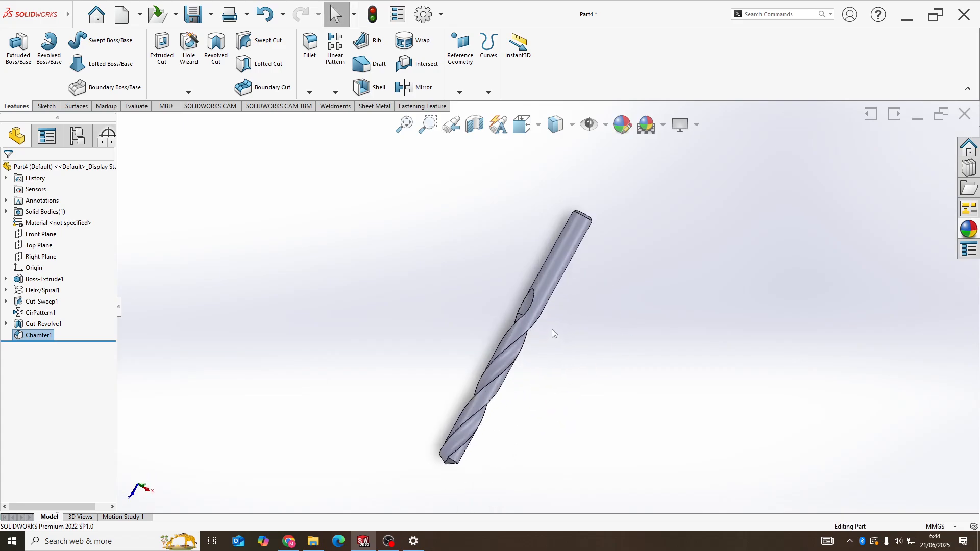
middle_drag(547, 328, 529, 247)
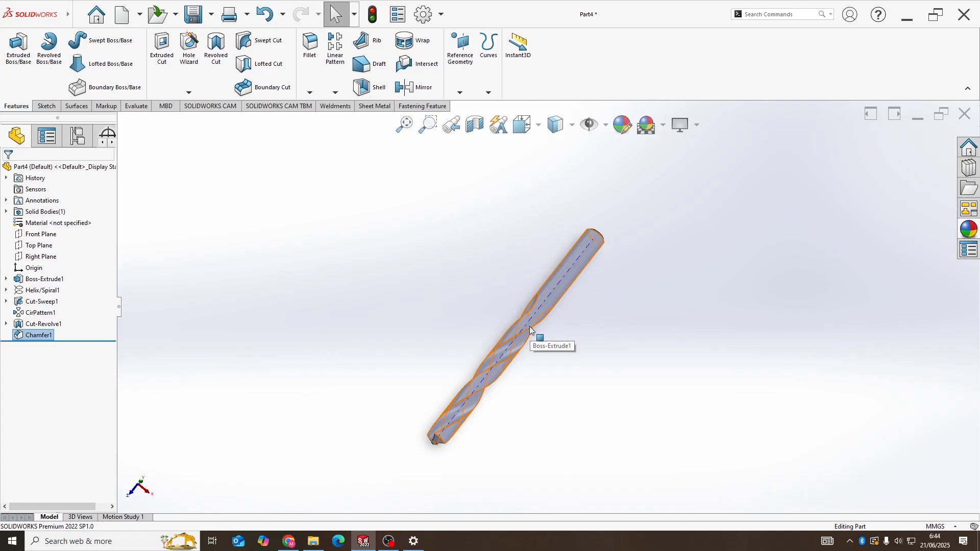
click(961, 237)
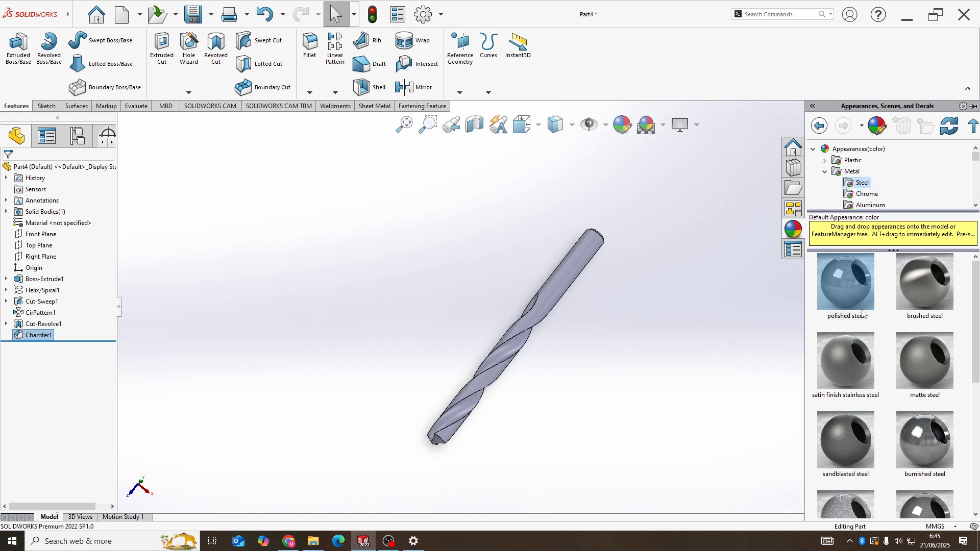
mouse_move(850, 293)
click(835, 303)
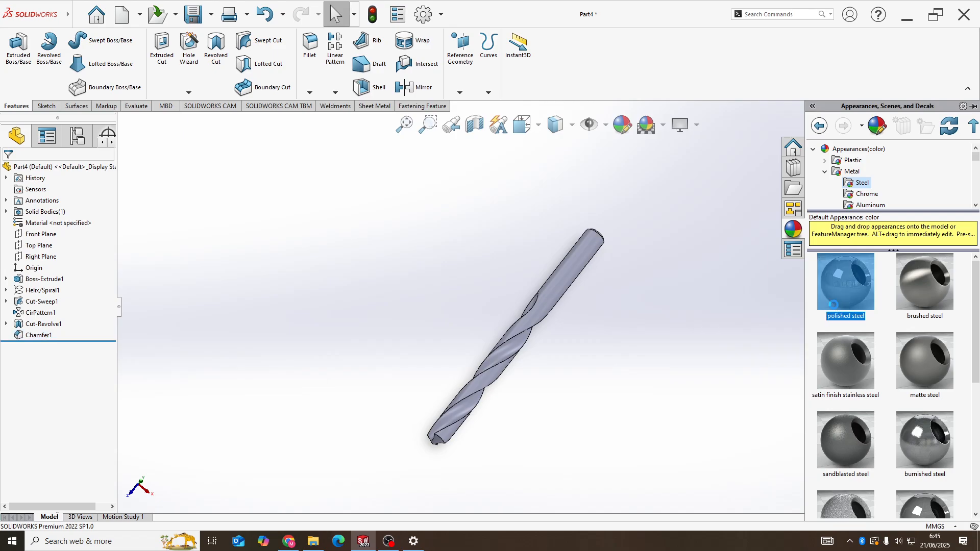
click(540, 349)
- Examine the finished drill bit from several angles, checking the flutes, the conical tip and the shank
scroll(541, 347, up, 1)
mouse_move(542, 340)
middle_down()
mouse_move(560, 256)
mouse_move(552, 327)
mouse_move(516, 328)
mouse_move(525, 340)
middle_up()
scroll(552, 328, down, 5)
scroll(543, 323, up, 1)
scroll(528, 343, down, 1)
scroll(536, 341, up, 3)
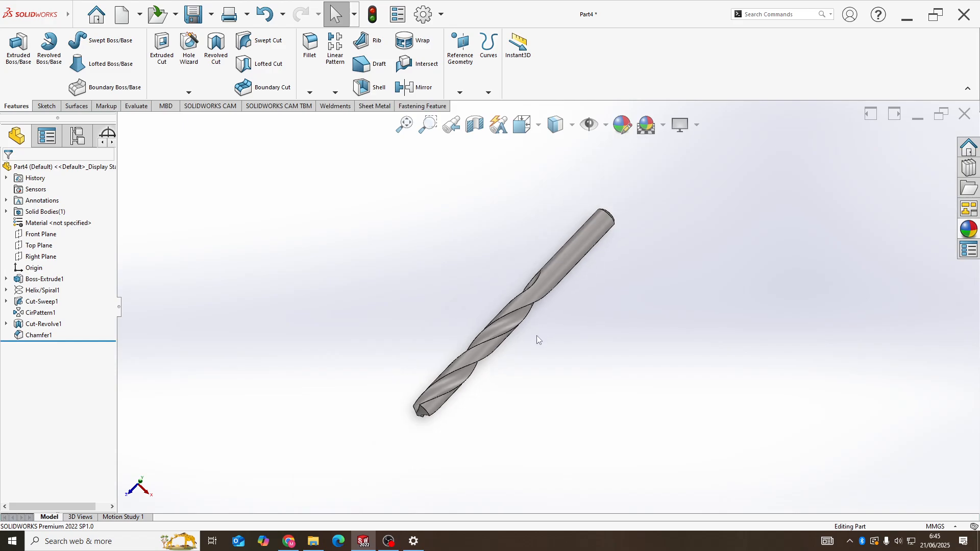
middle_drag(537, 335, 544, 302)
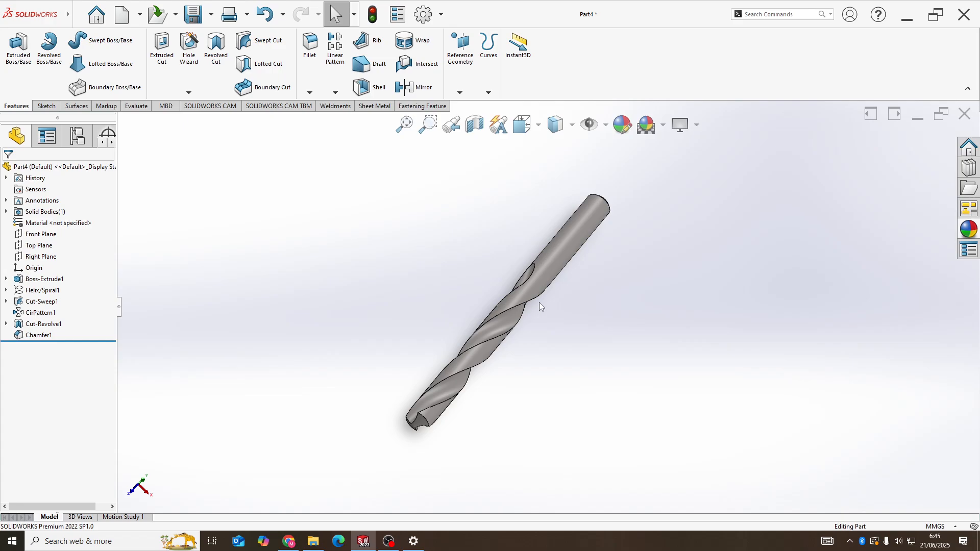
middle_drag(539, 302, 535, 282)
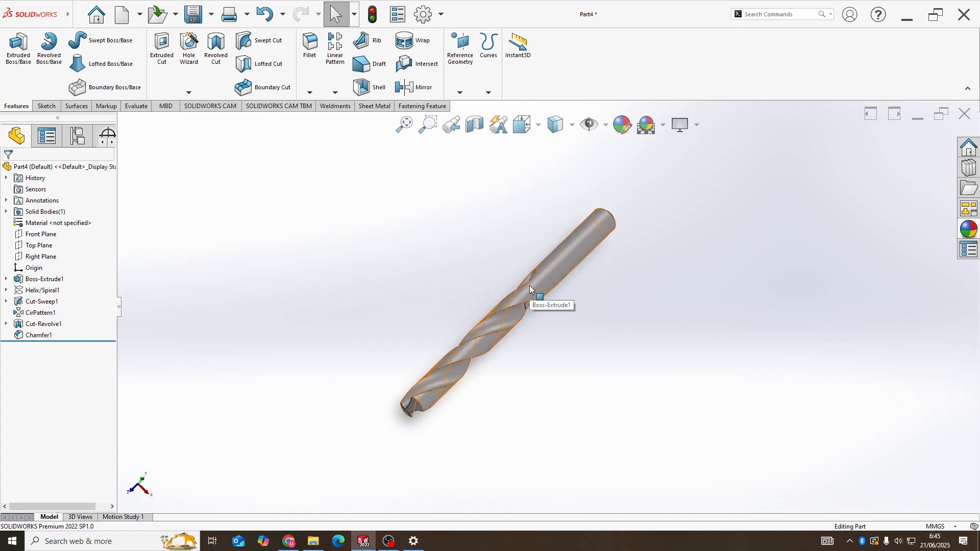